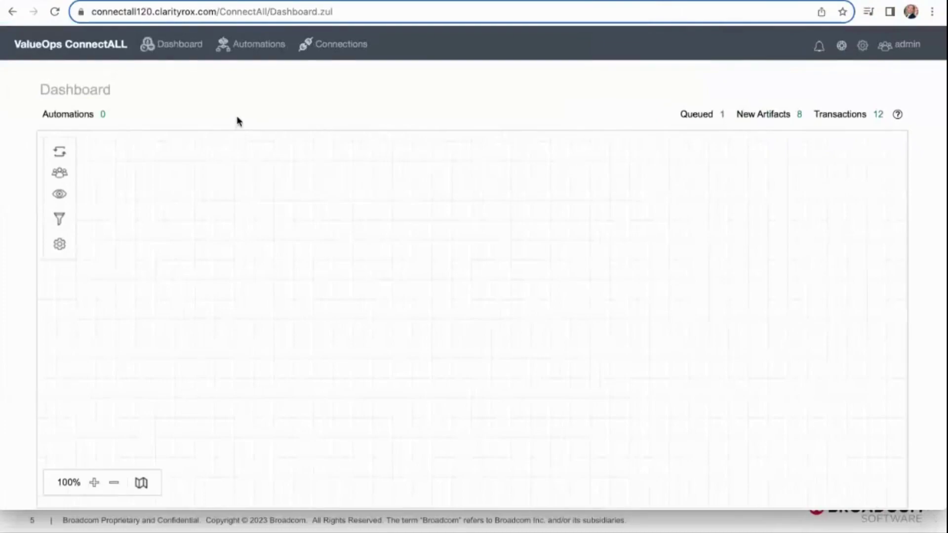
Add the Rally Software adapter to the Automations canvas and assign it the AdminRally connection.
click(252, 46)
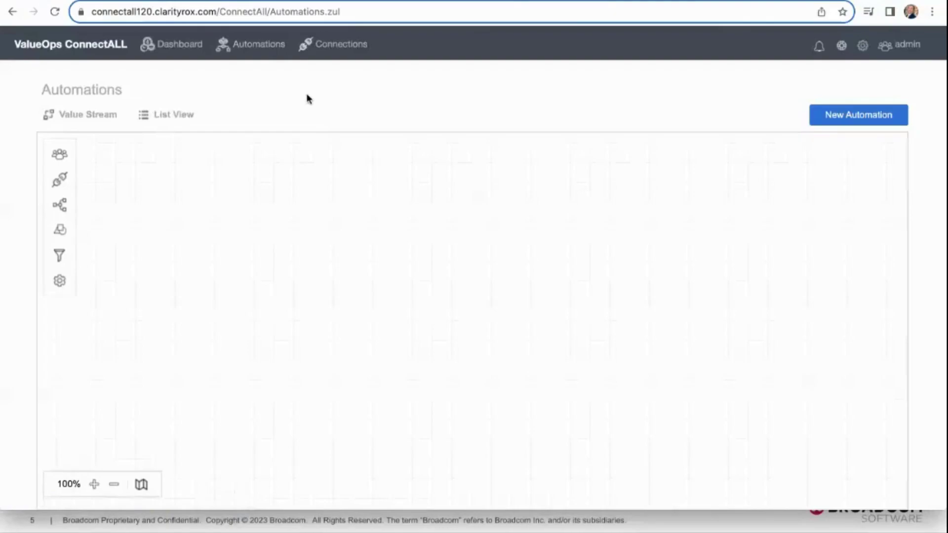
click(62, 182)
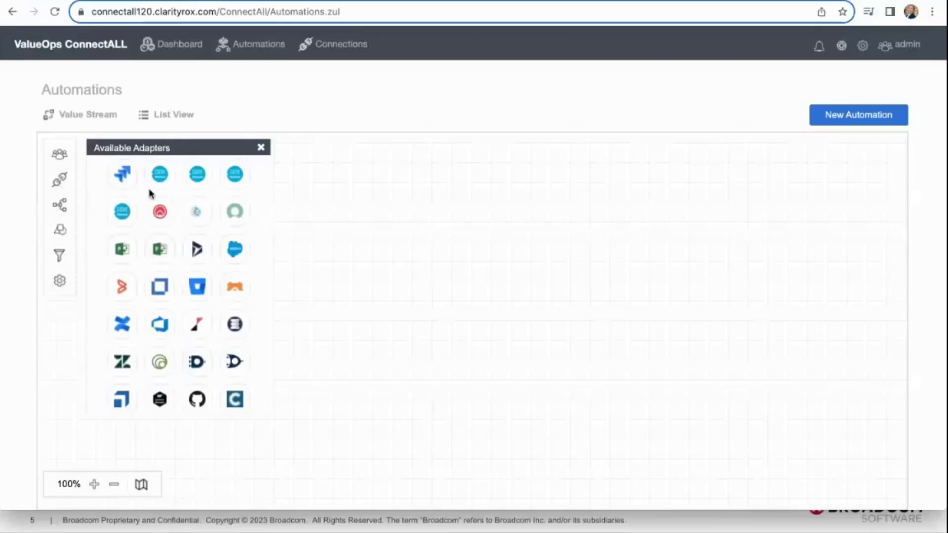
drag(159, 213, 386, 209)
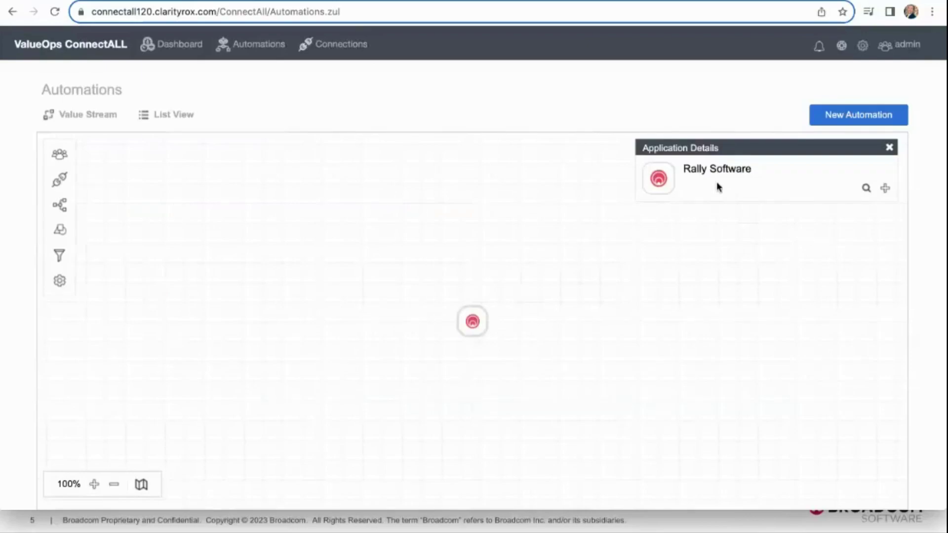
click(867, 189)
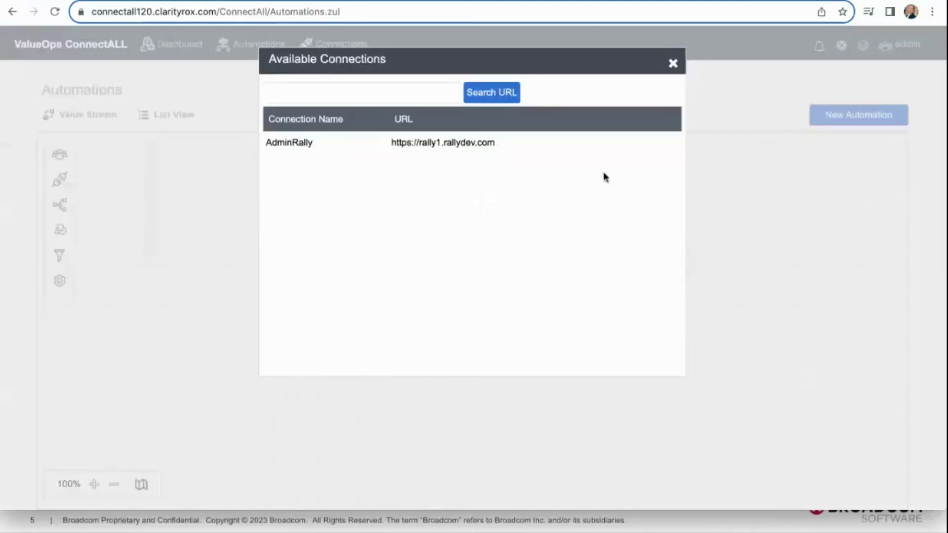
click(468, 150)
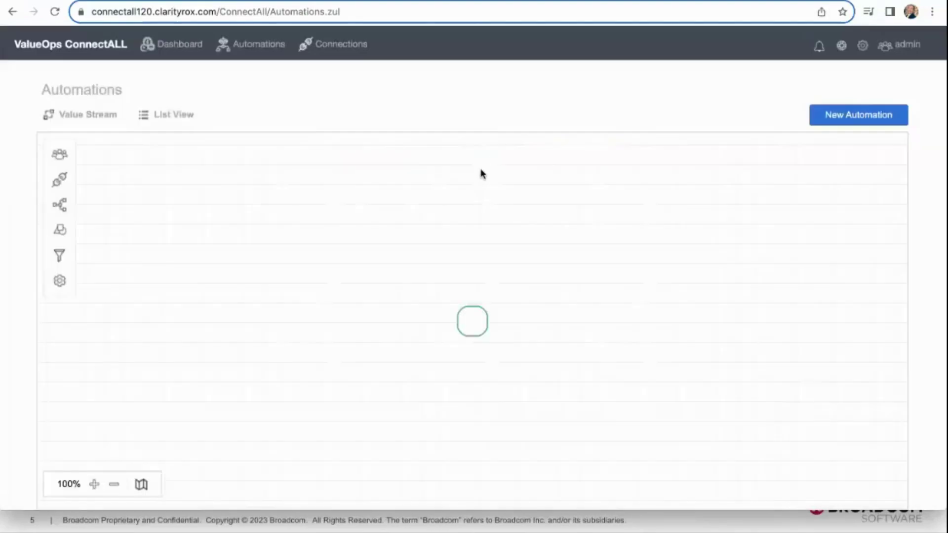
Add the Azure DevOps adapter to the Automations canvas and assign it the AdminADO connection.
click(62, 180)
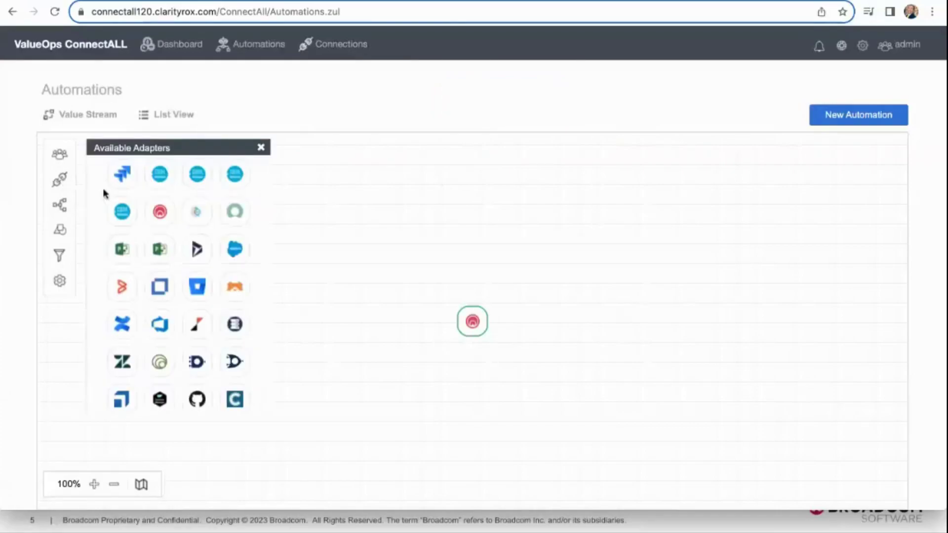
drag(160, 326, 647, 435)
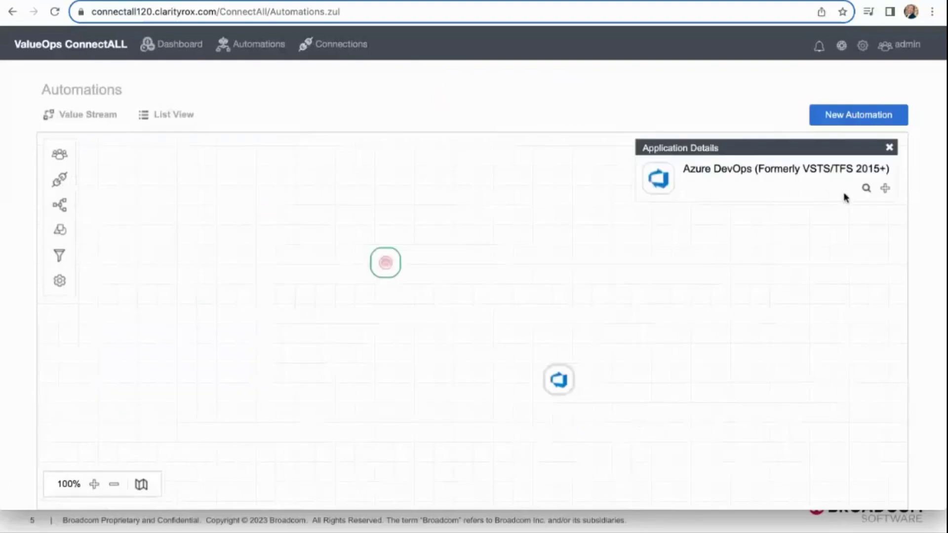
click(866, 188)
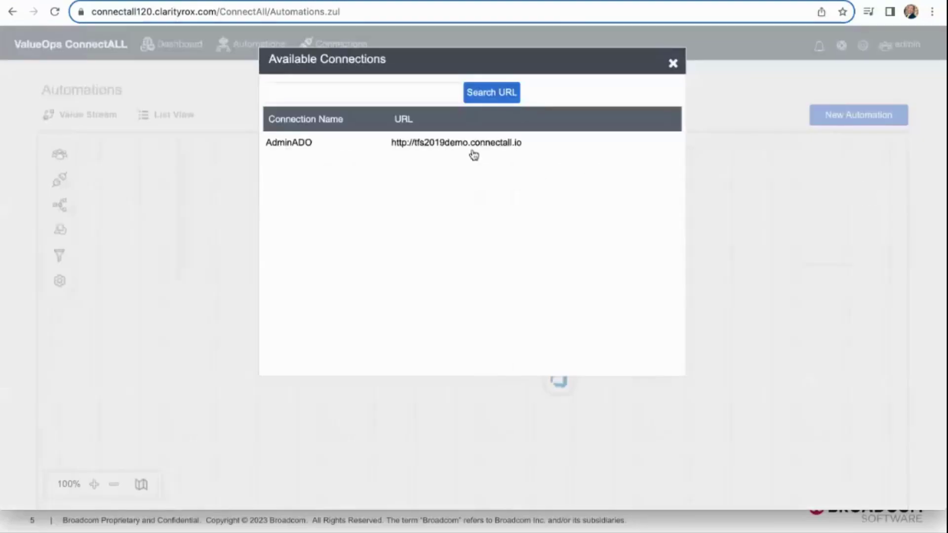
click(444, 143)
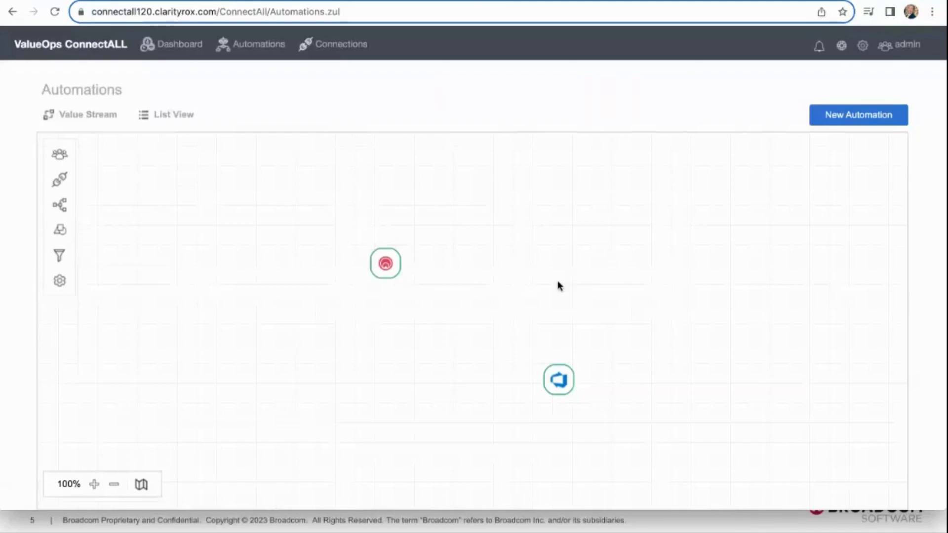
Link the Rally application to the Azure DevOps application and name the link Training.
mouse_move(390, 263)
drag(399, 264, 503, 358)
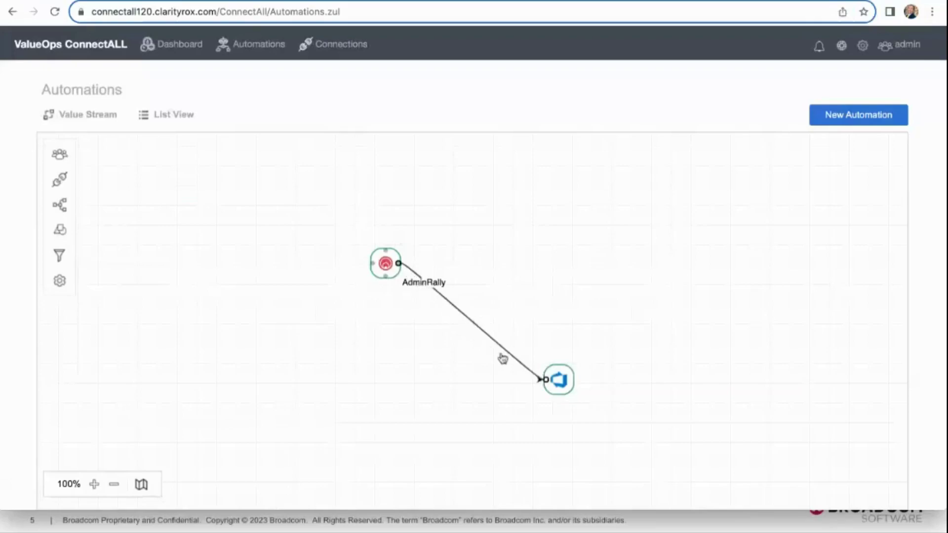
drag(546, 380, 546, 379)
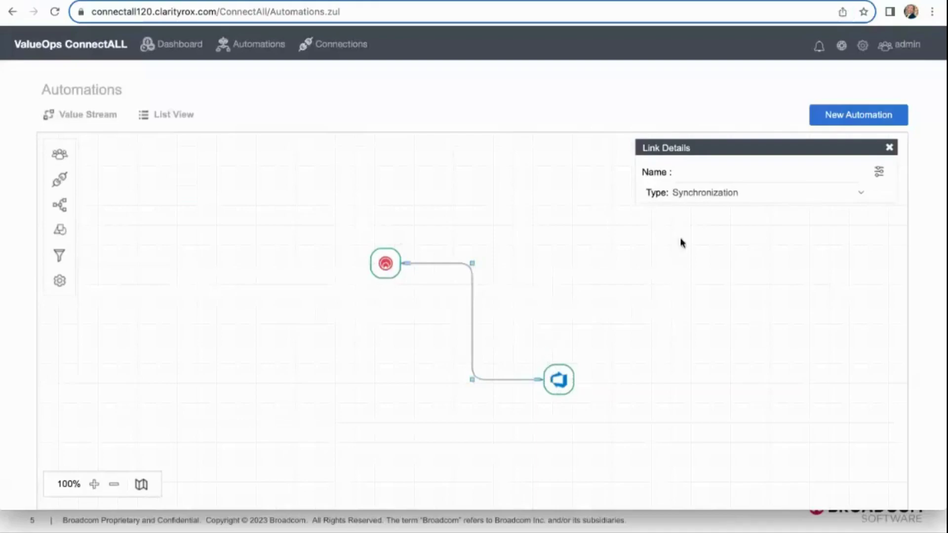
click(696, 171)
text(Traing)
click(690, 173)
text(ni)
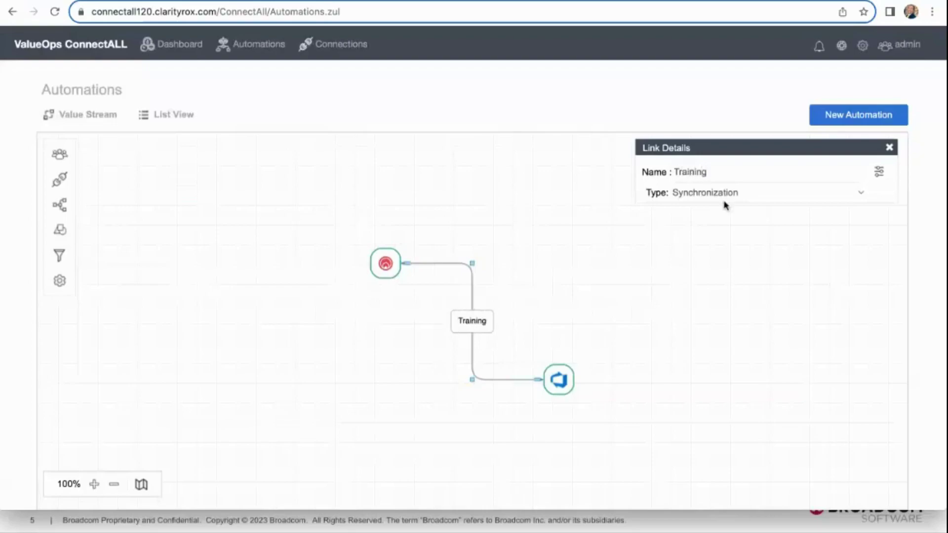
Open the Training link's configuration and set the Rally project to TrainingAdmin - Project Exodus.
click(881, 173)
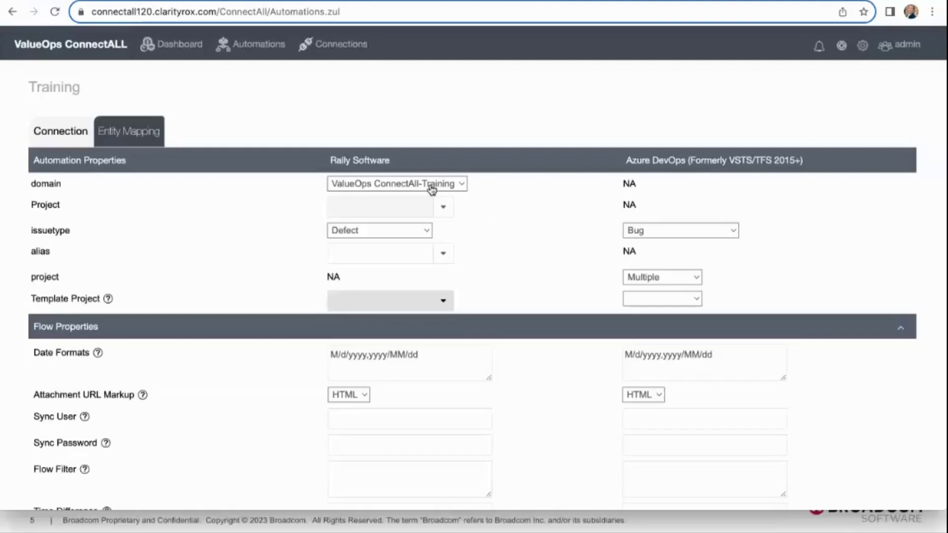
click(444, 207)
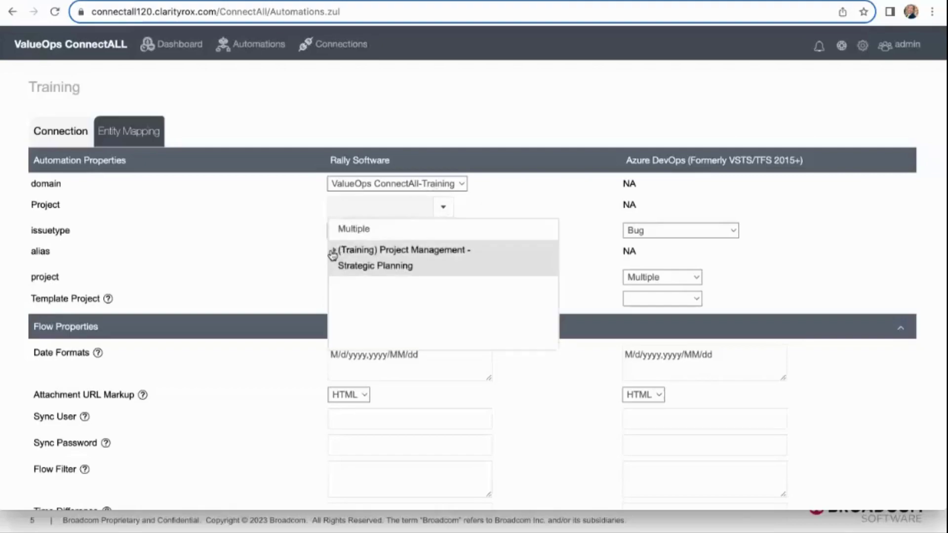
click(343, 252)
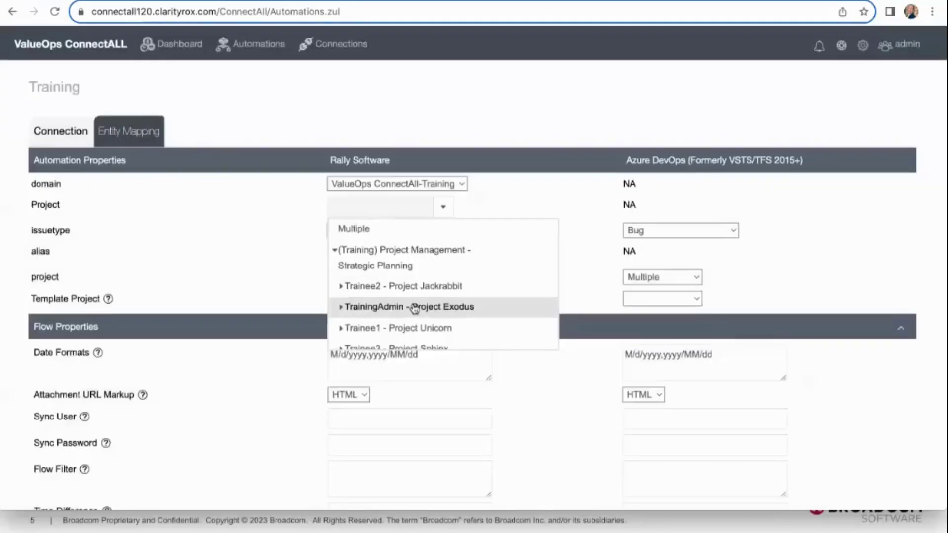
click(414, 308)
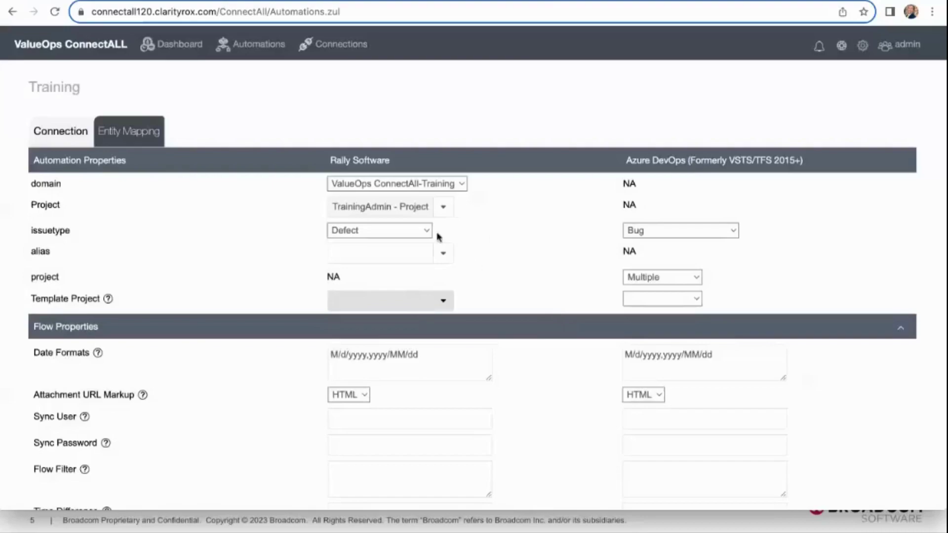
Set the issue type to User Story on both sides and the Azure DevOps project to Training-Admin.
click(417, 236)
click(420, 332)
click(688, 233)
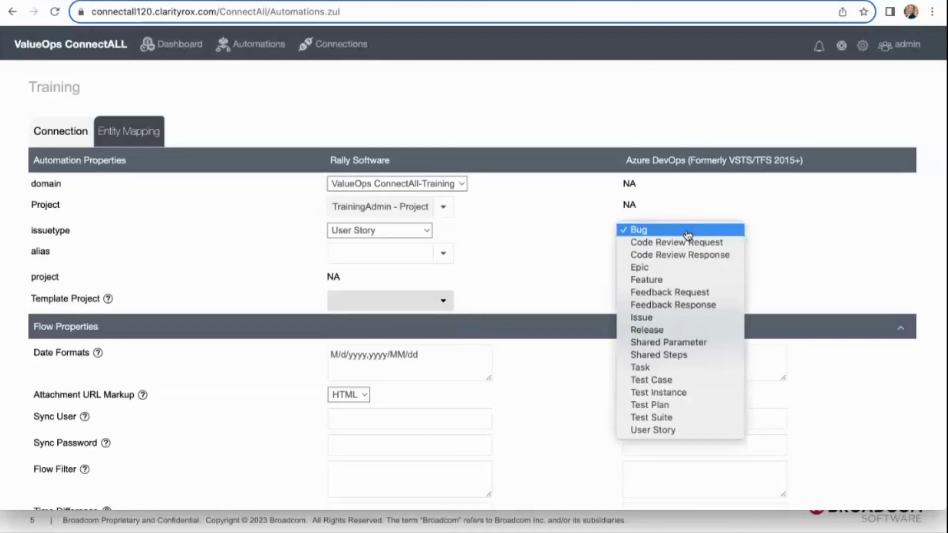
click(705, 433)
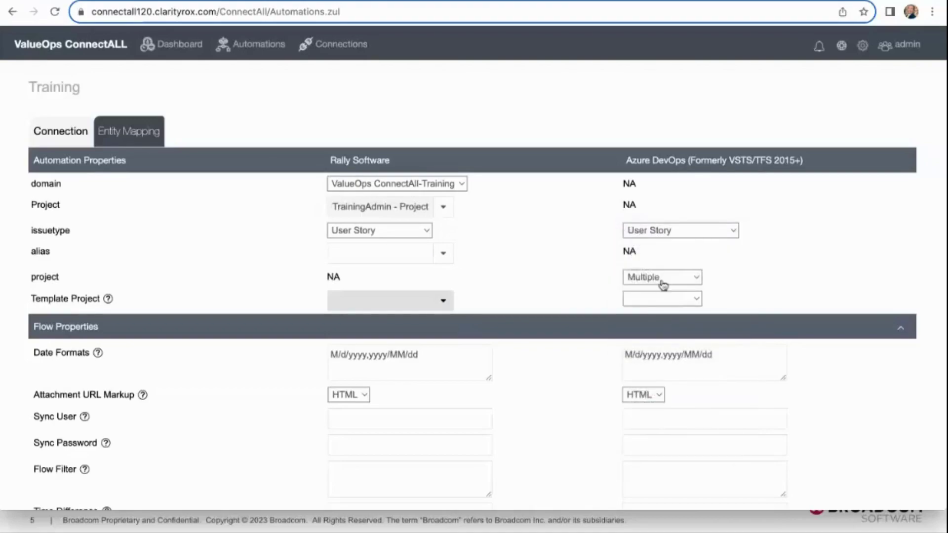
click(651, 279)
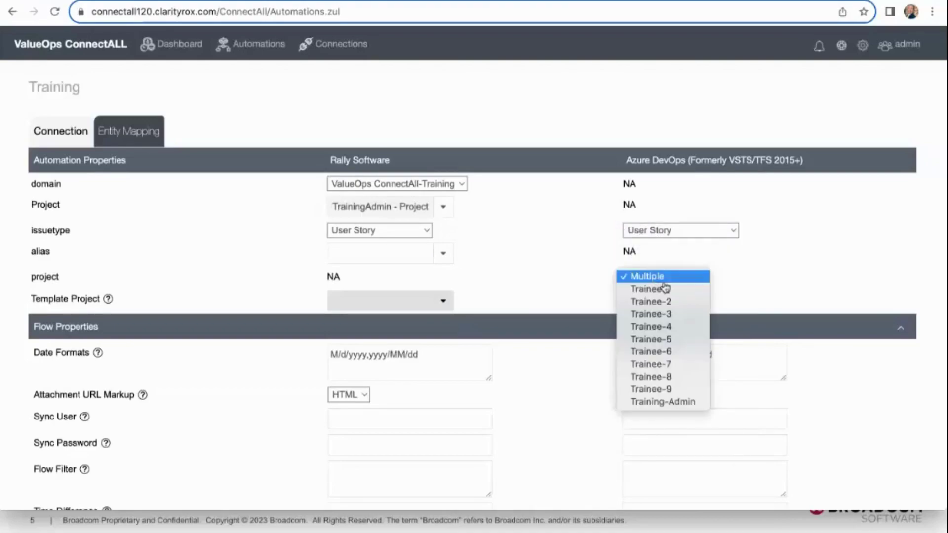
click(661, 402)
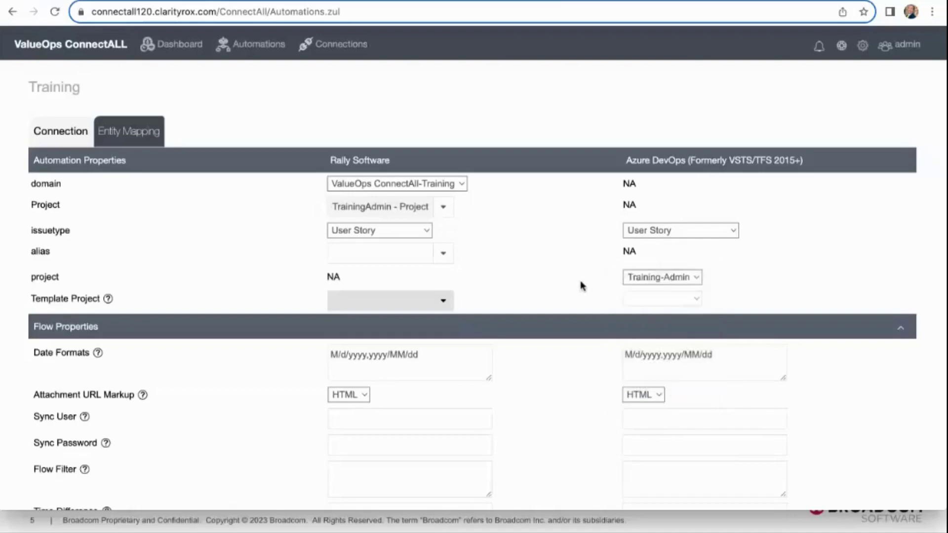
Keep the default flow and additional properties and proceed to configuring the field mappings.
scroll(578, 281, down, 2)
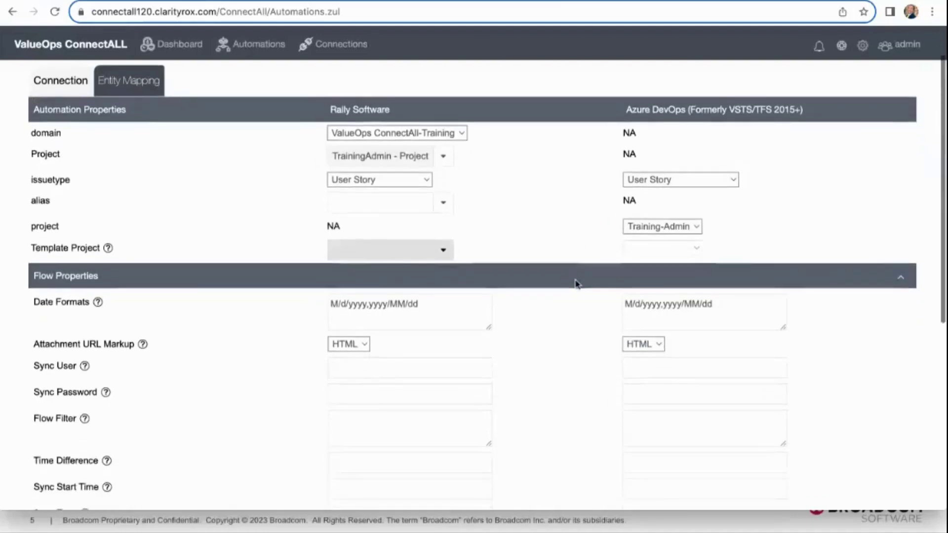
scroll(577, 285, down, 1)
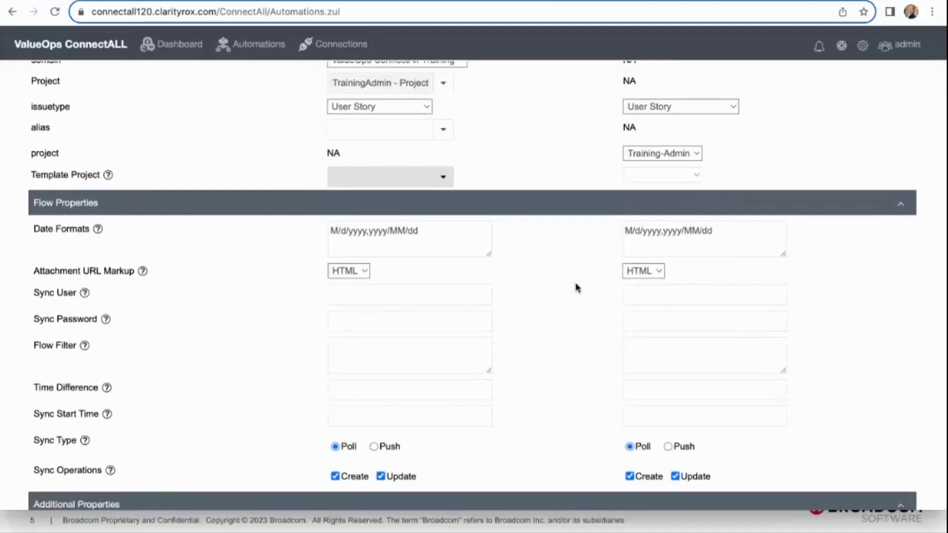
scroll(577, 287, down, 3)
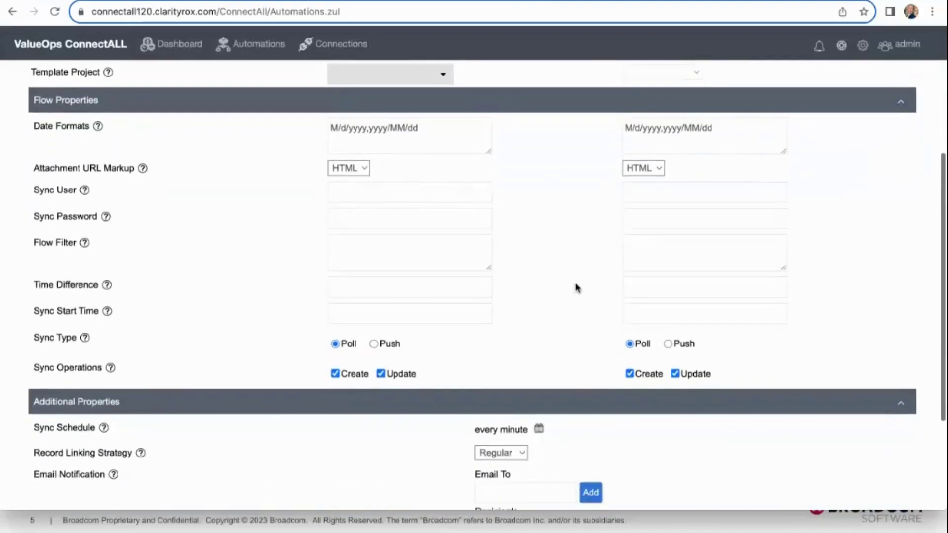
scroll(577, 288, down, 3)
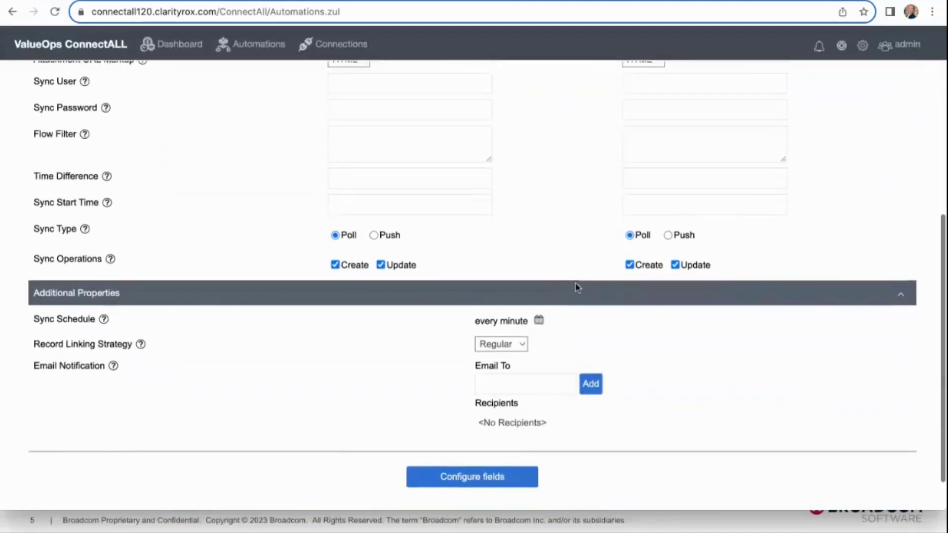
scroll(548, 321, down, 1)
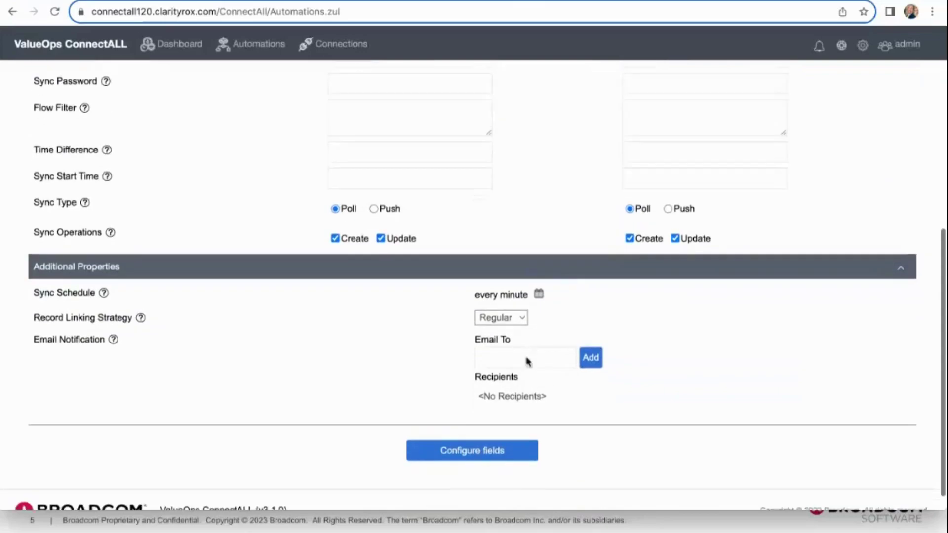
click(482, 454)
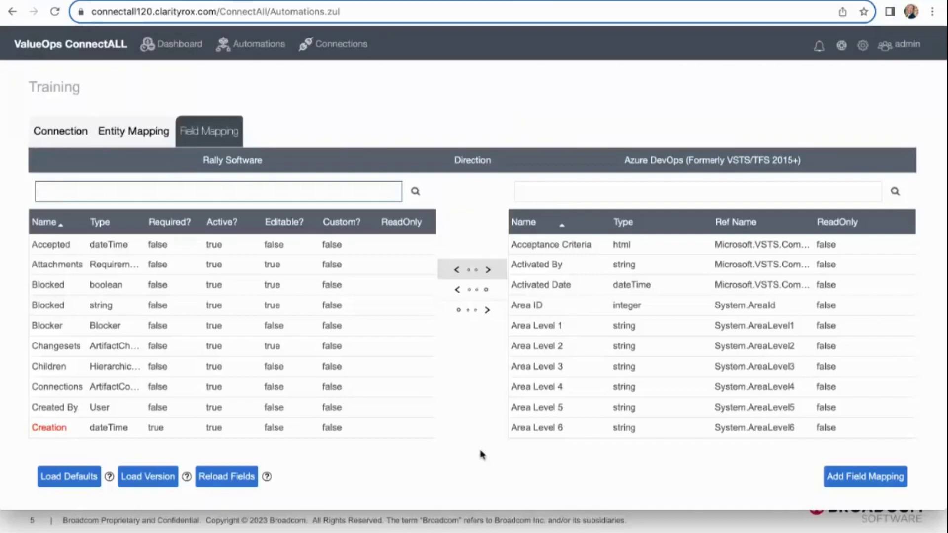
Add a bidirectional field mapping between Rally's Name and Azure DevOps' Title, filtering the field lists by "name" and "title".
click(323, 269)
click(307, 288)
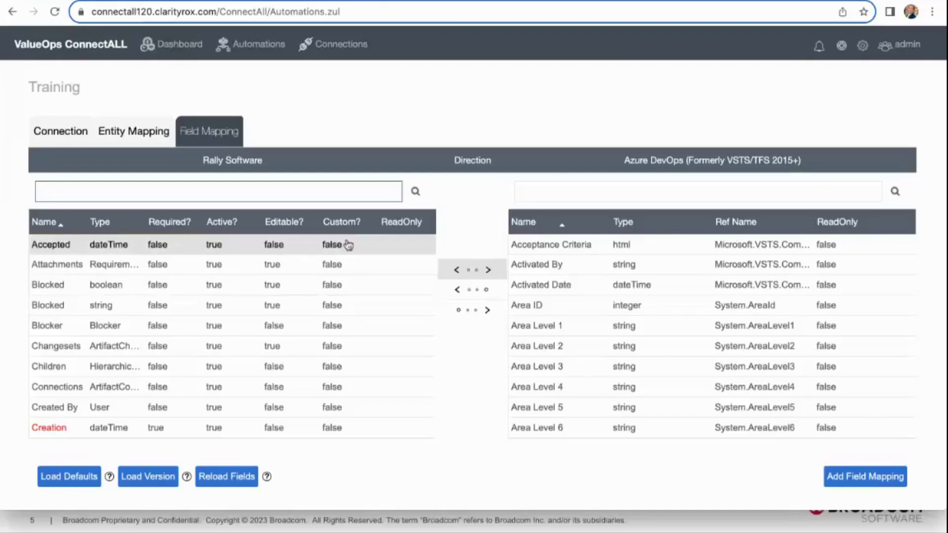
click(198, 192)
text(name)
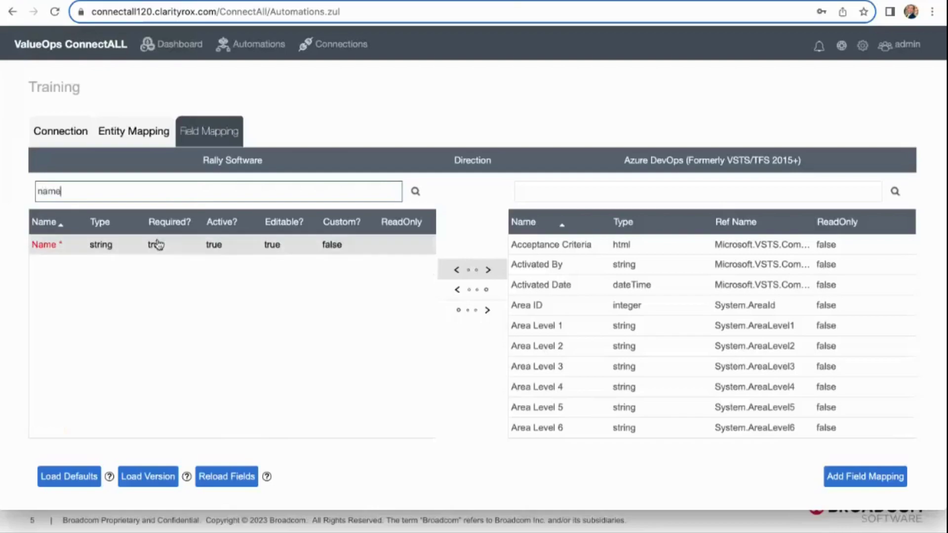
click(560, 192)
text(title)
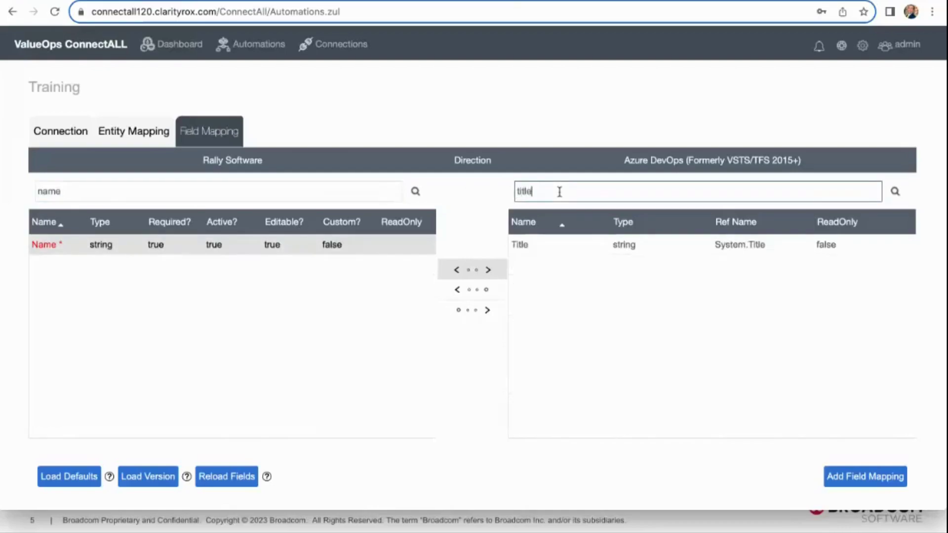
click(561, 247)
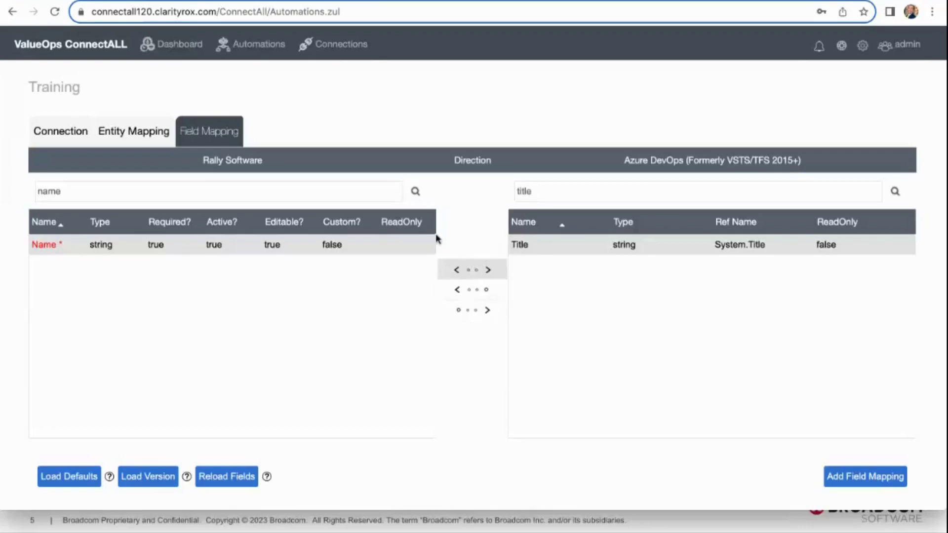
click(873, 478)
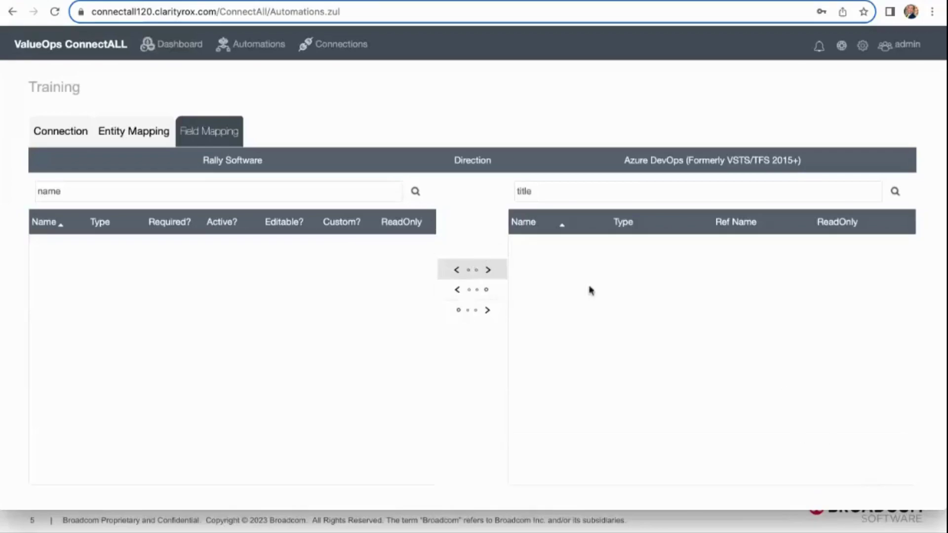
scroll(463, 247, down, 3)
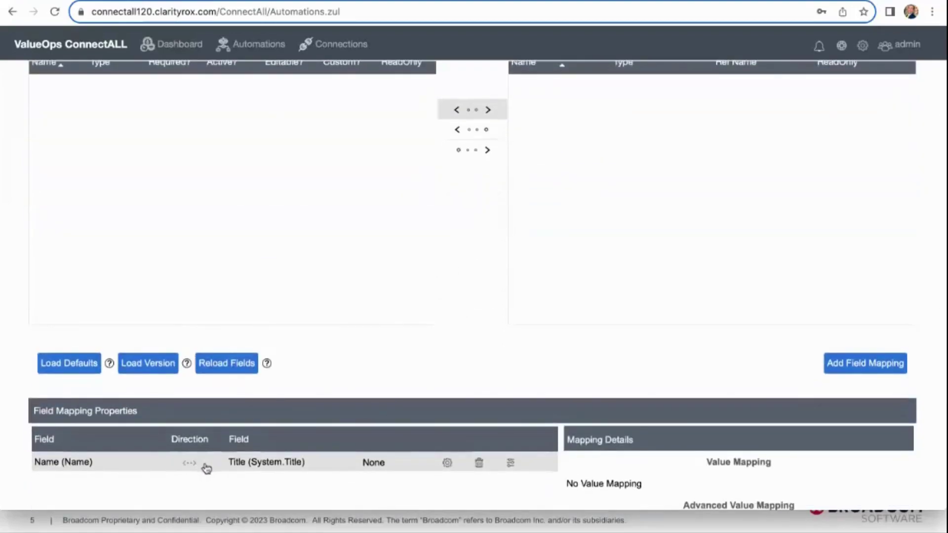
Add a bidirectional field mapping between Rally's Description and Azure DevOps' Description, filtering both field lists by "descr".
scroll(417, 419, up, 1)
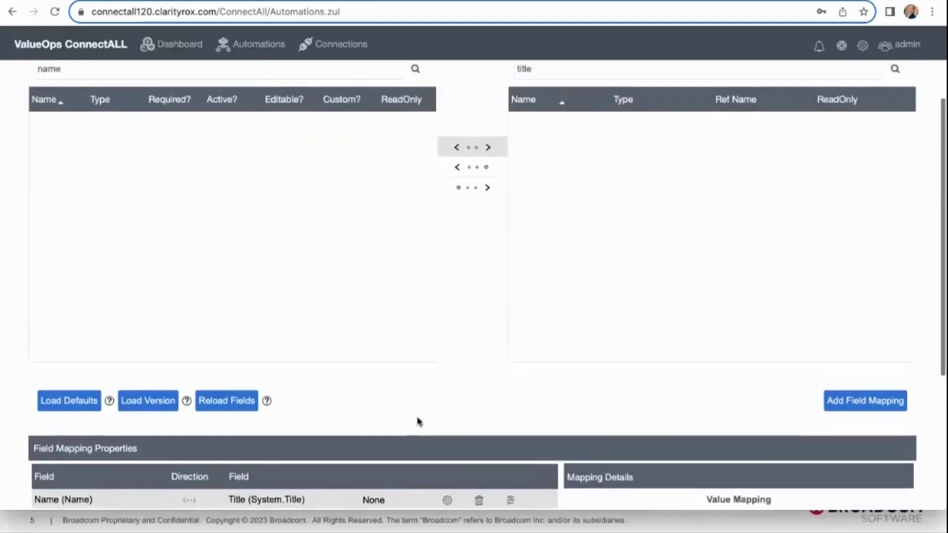
double_click(90, 82)
text(descr)
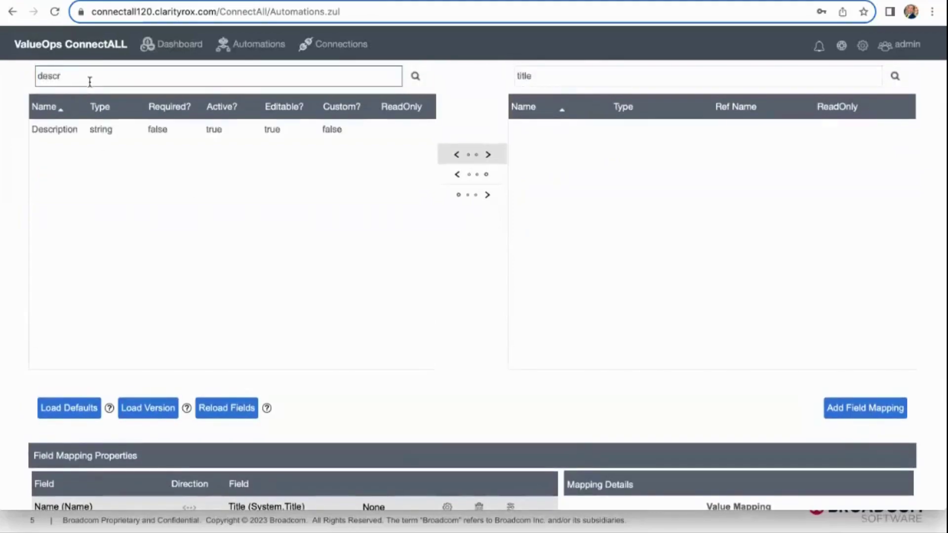
click(85, 134)
double_click(531, 77)
text(descr)
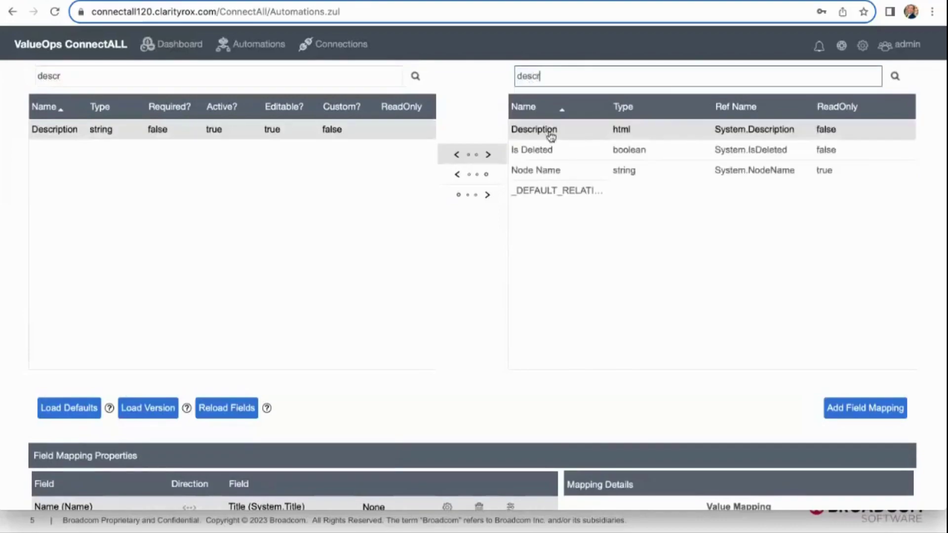
click(551, 132)
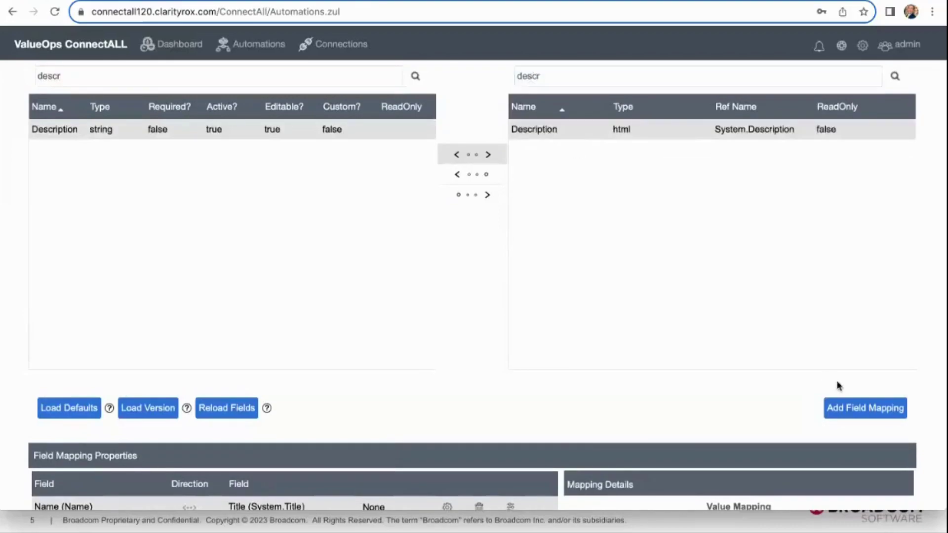
click(860, 414)
Add a bidirectional field mapping between Rally's required Schedule State and Azure DevOps' State, filtering the lists by "sch" and "state".
double_click(106, 71)
text(sch)
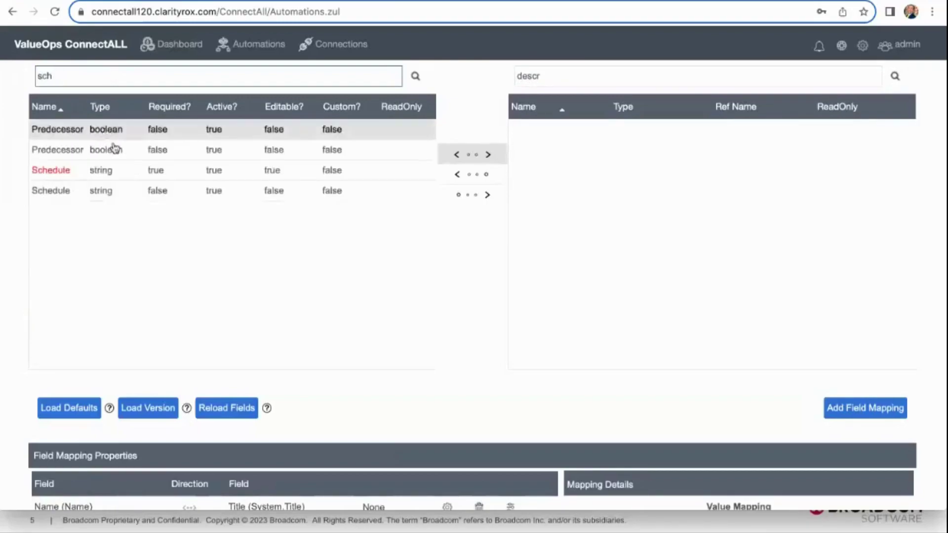
click(118, 177)
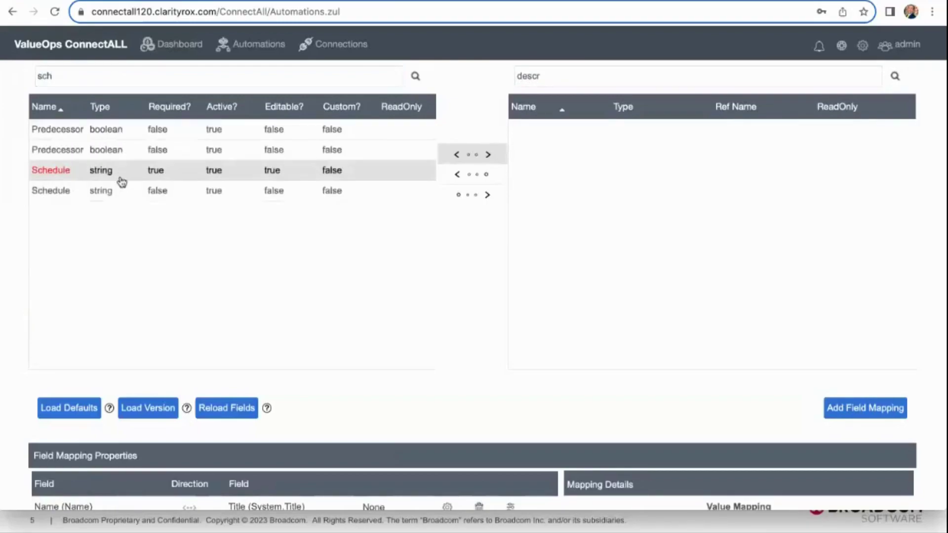
double_click(569, 75)
text(state)
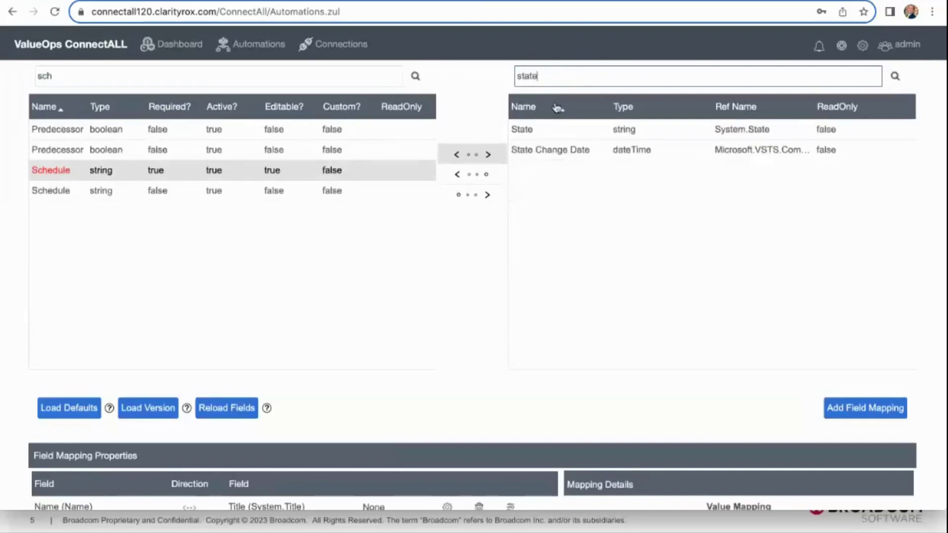
click(546, 127)
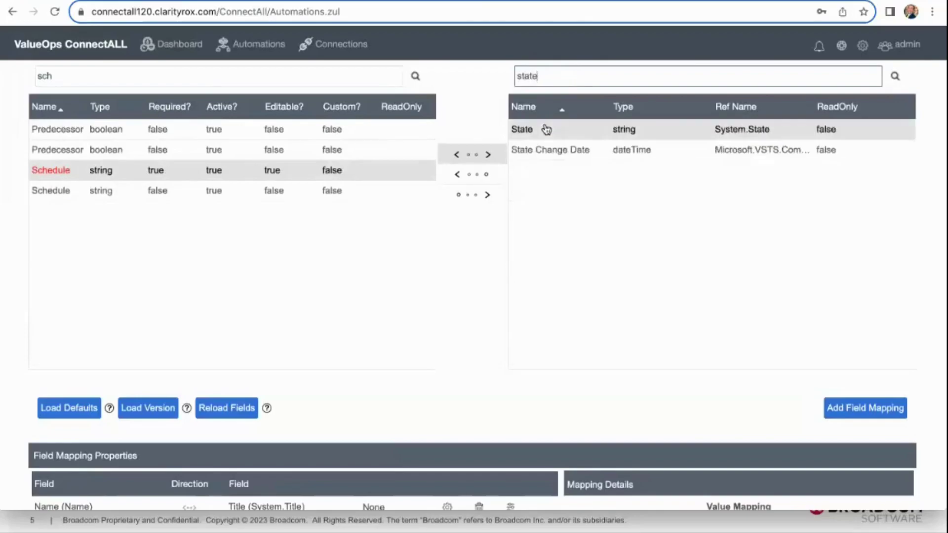
click(876, 413)
Open the value mapping of the Schedule State field mapping and pair Defined with New.
scroll(525, 355, down, 3)
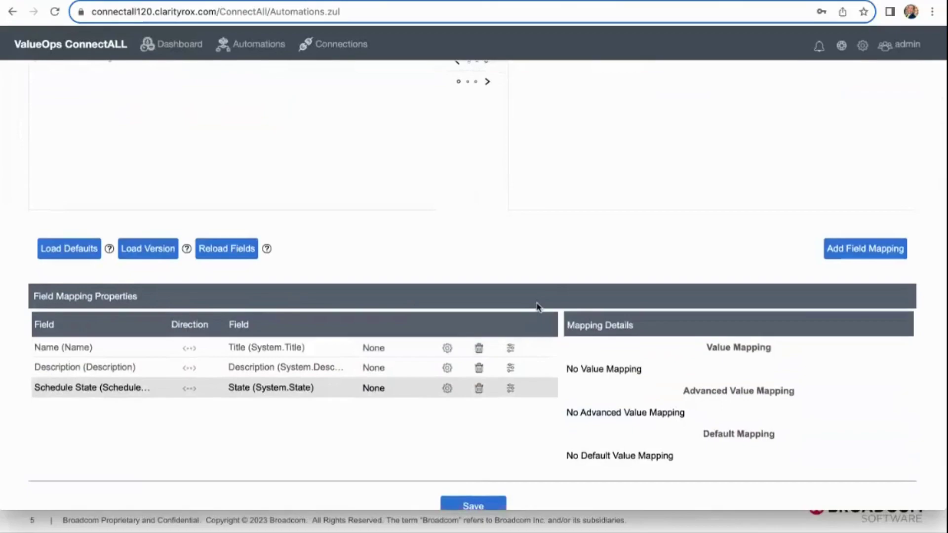
click(511, 390)
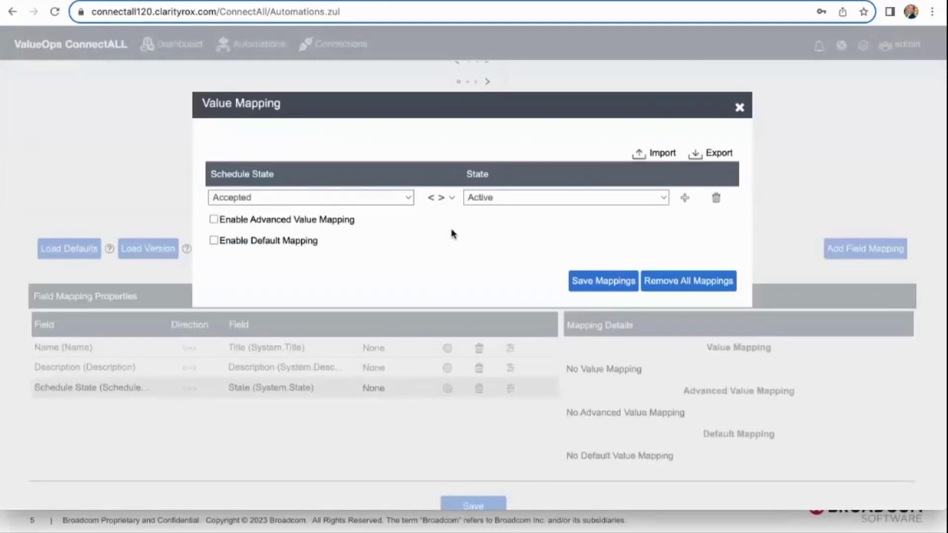
click(399, 200)
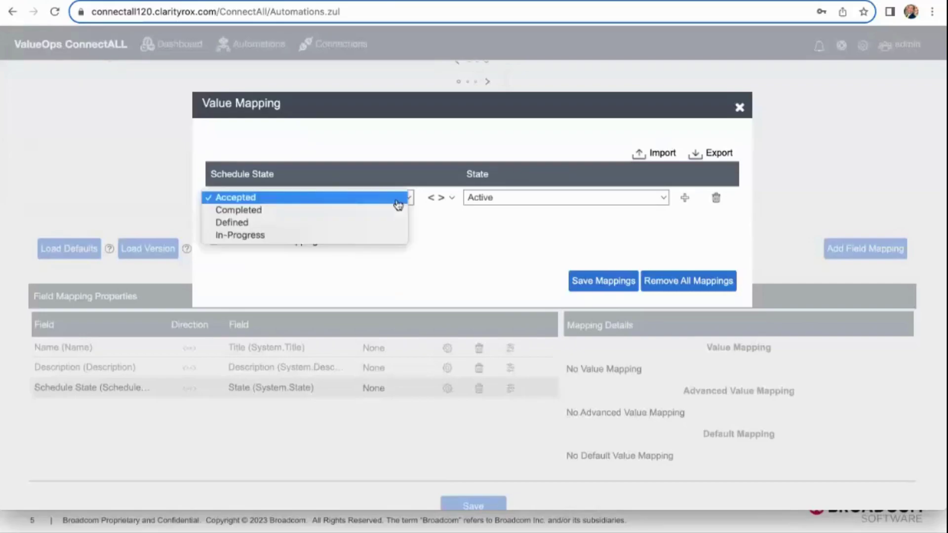
click(376, 223)
click(538, 203)
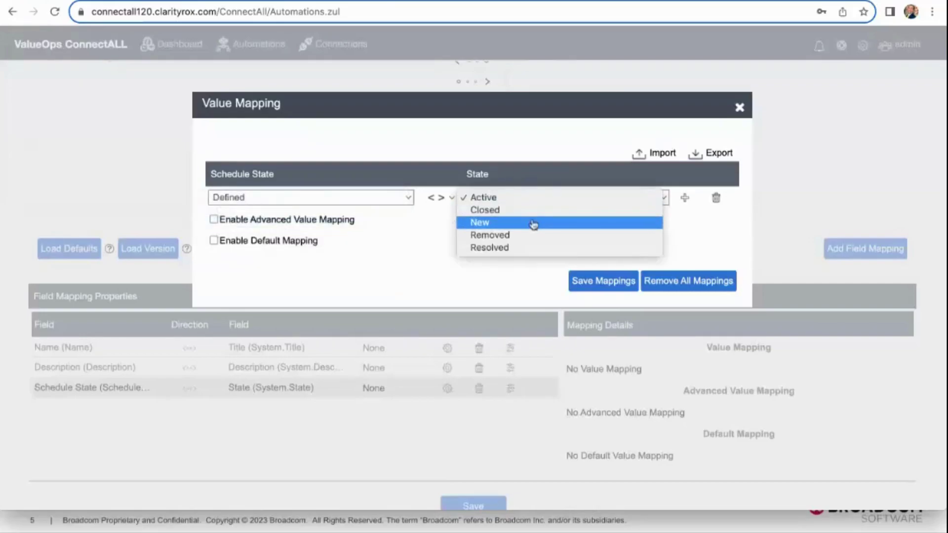
click(532, 222)
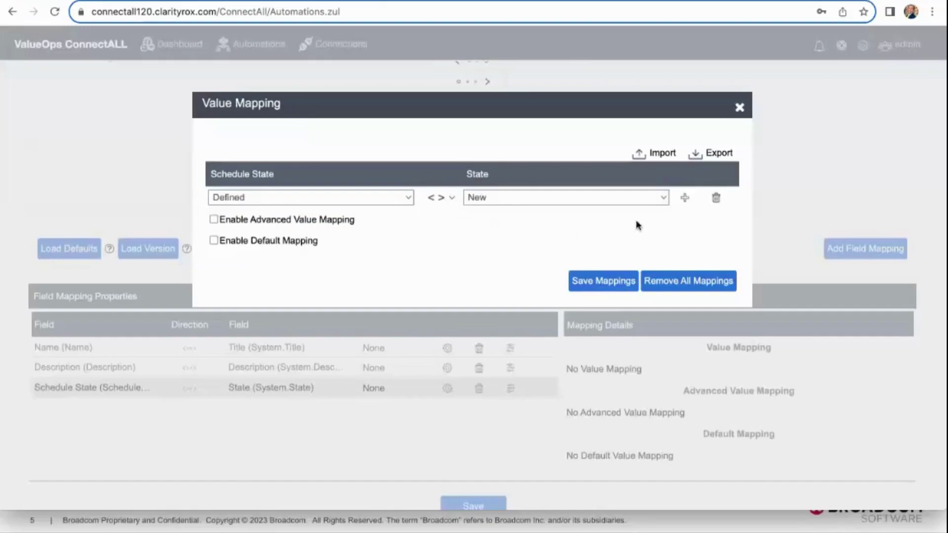
Add value mappings pairing In-Progress with Active and Completed with Resolved in both directions.
click(685, 199)
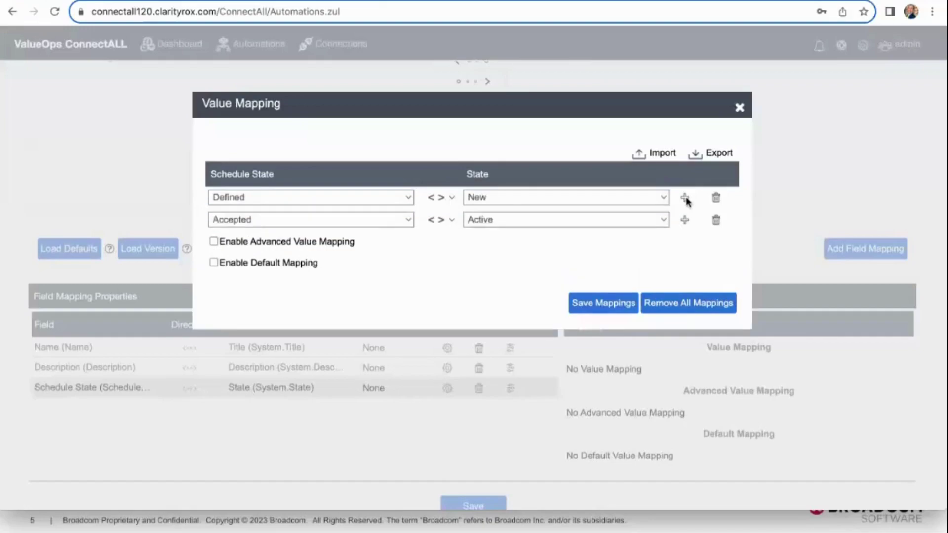
click(410, 221)
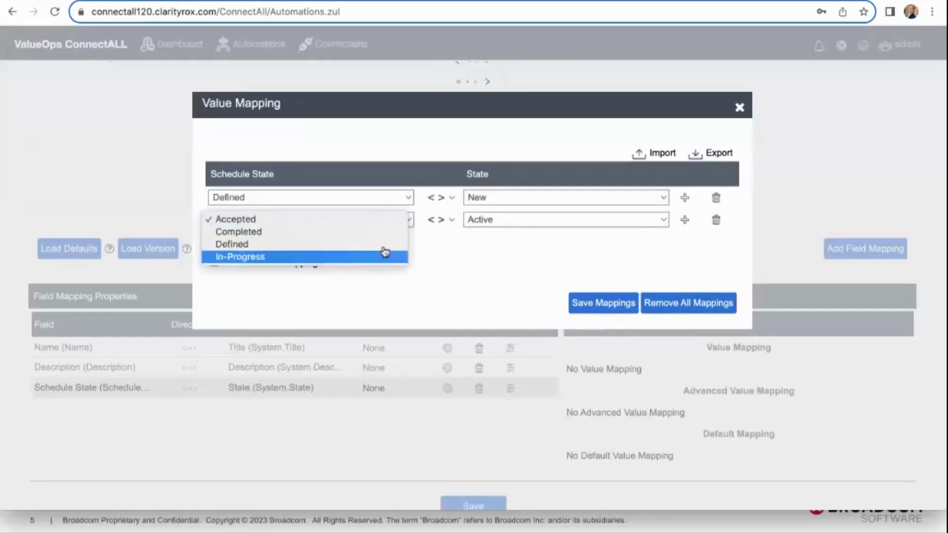
click(384, 256)
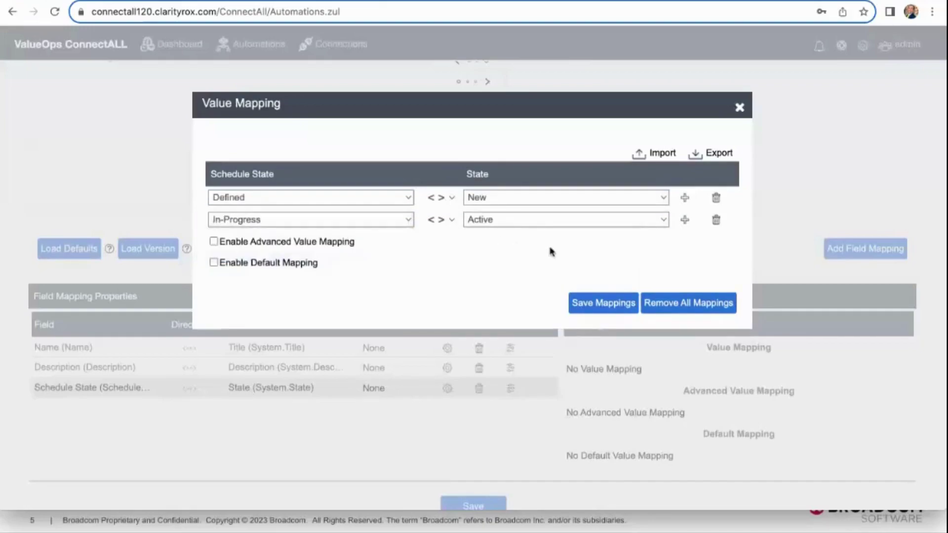
click(685, 220)
click(398, 243)
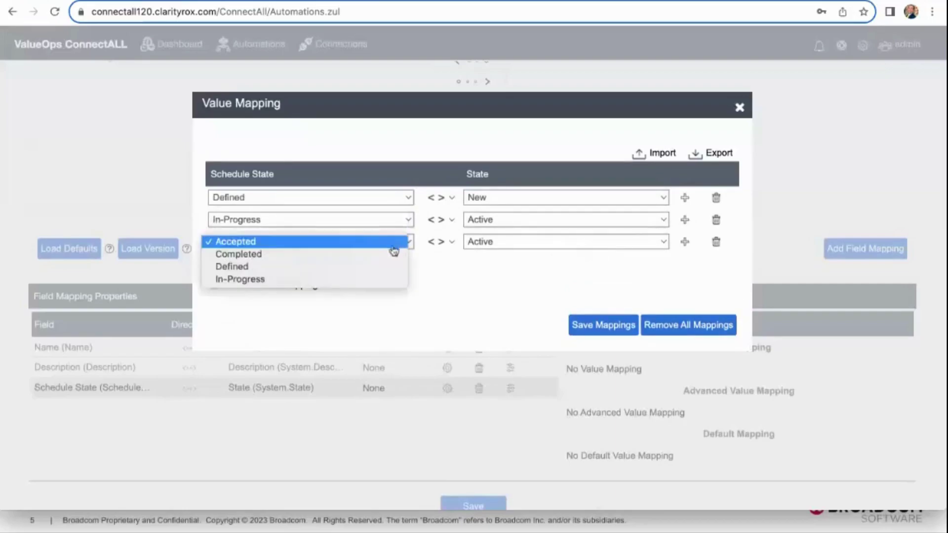
click(376, 255)
click(501, 243)
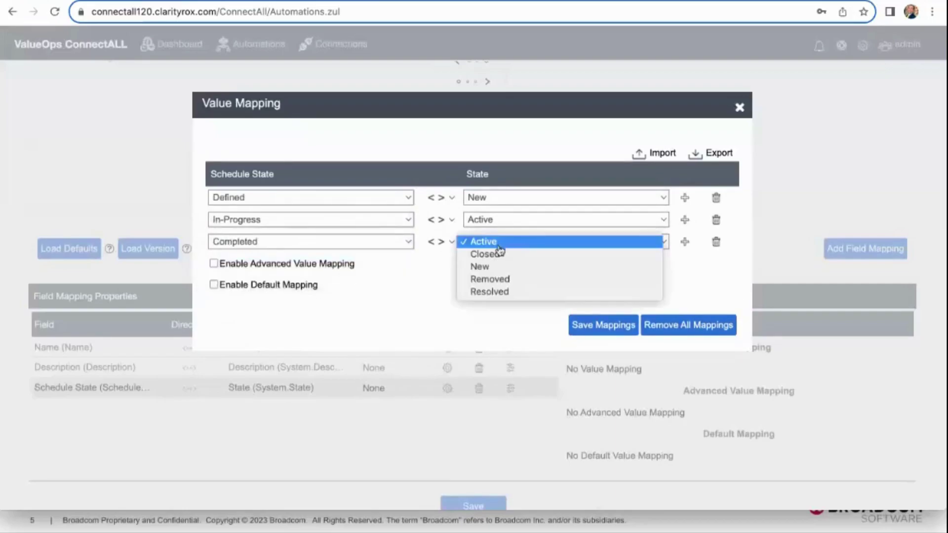
click(495, 291)
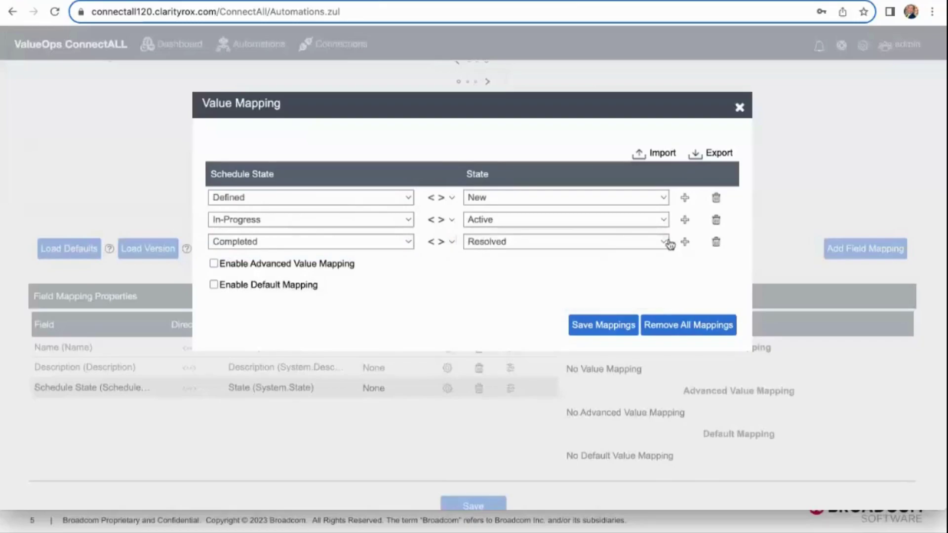
Add a bidirectional value mapping pairing Accepted with Closed.
click(685, 242)
click(475, 265)
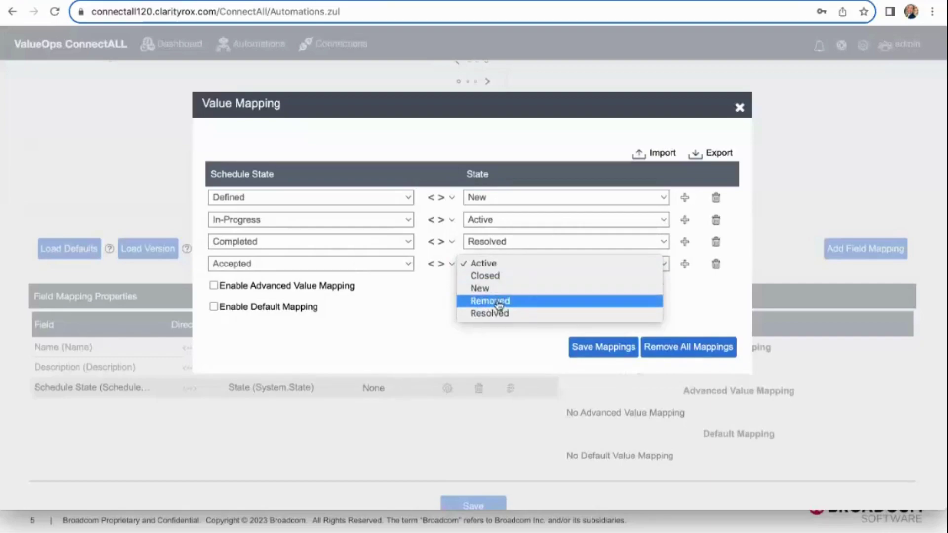
click(489, 277)
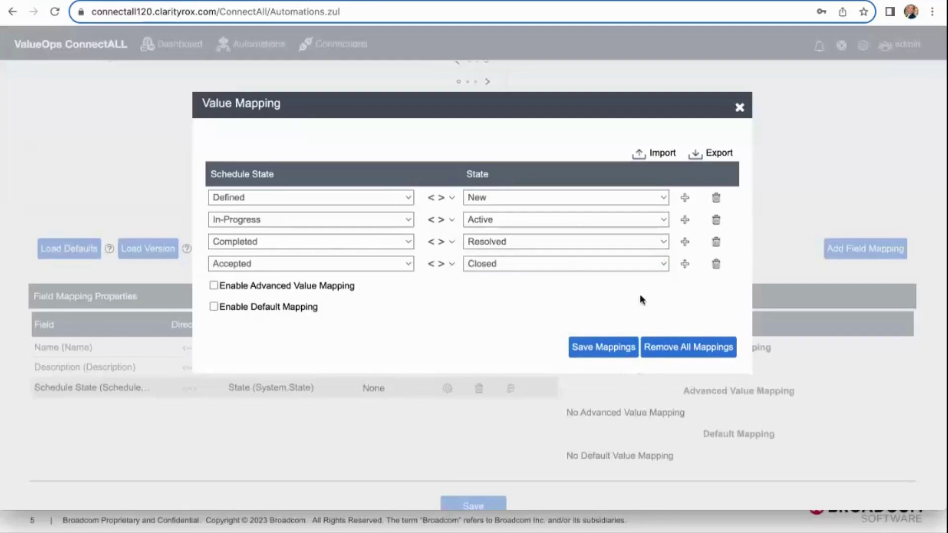
Add a one-way value mapping from Azure DevOps' Removed to Rally's Accepted and save the value mappings.
click(685, 264)
click(576, 287)
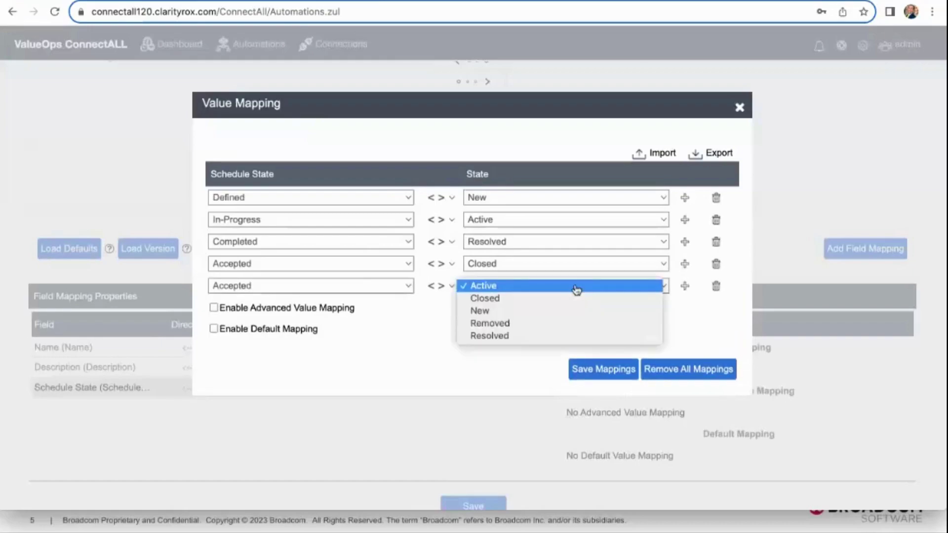
click(489, 323)
click(444, 286)
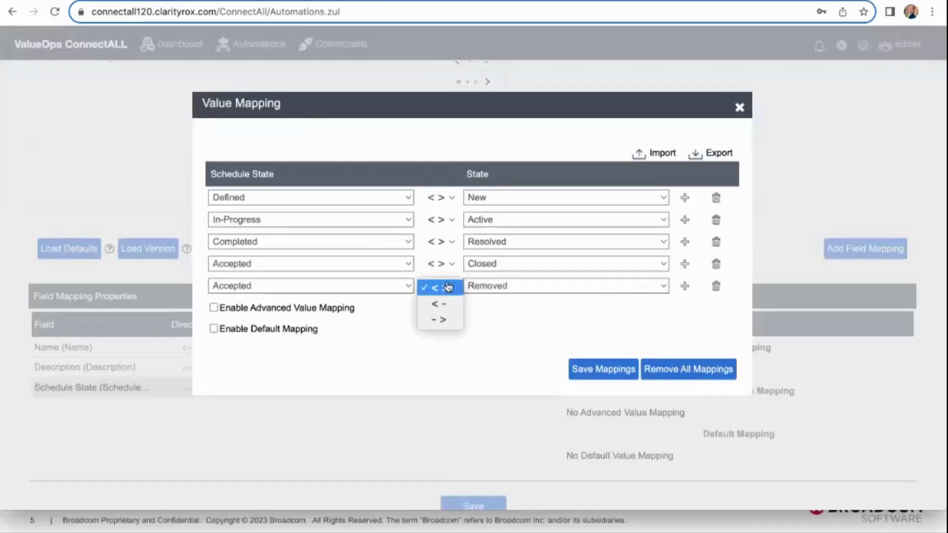
click(434, 300)
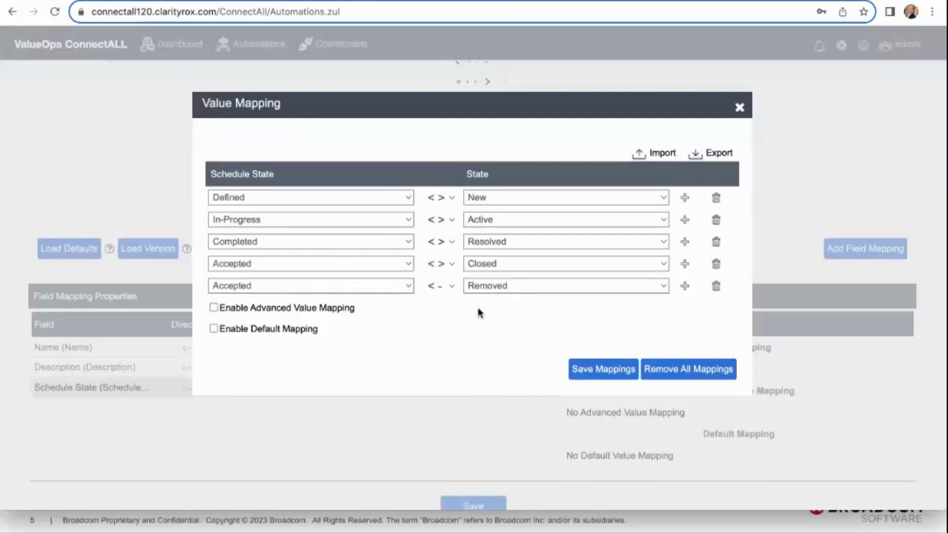
click(589, 368)
Save the automation as enabled with the version description V1, accepting the unmapped mandatory fields.
scroll(601, 373, down, 3)
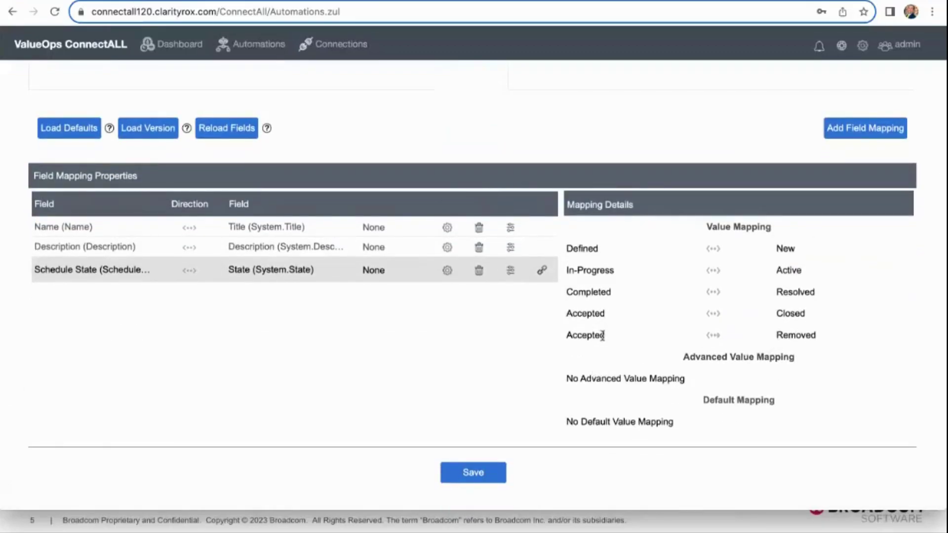
click(483, 475)
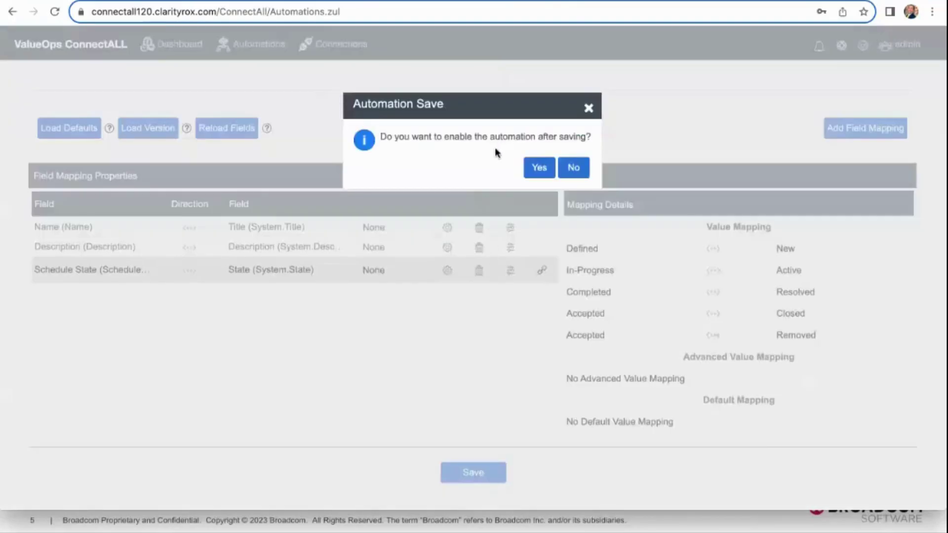
click(539, 168)
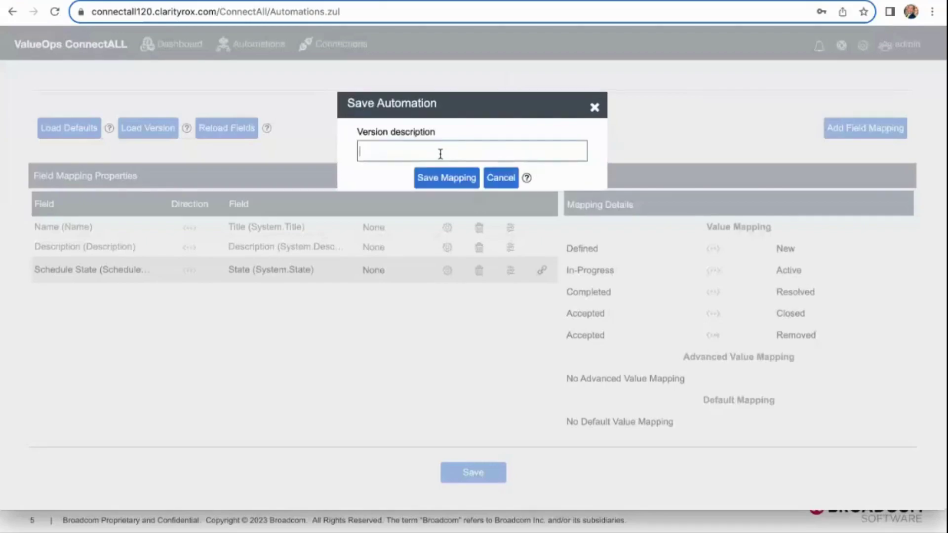
text(V1)
click(430, 176)
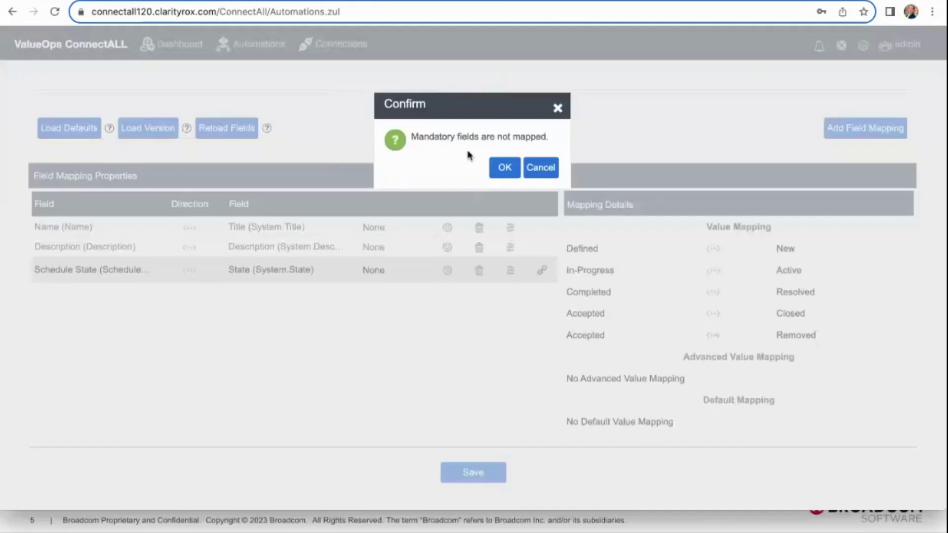
click(502, 168)
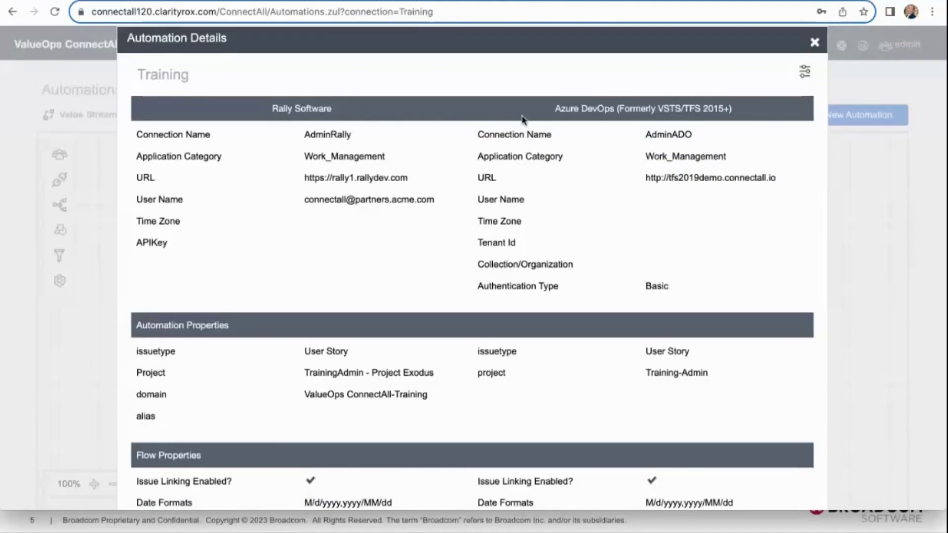
Review the saved Training automation's details, from its connection properties through its field mappings, and close them.
scroll(492, 155, down, 1)
scroll(493, 155, down, 5)
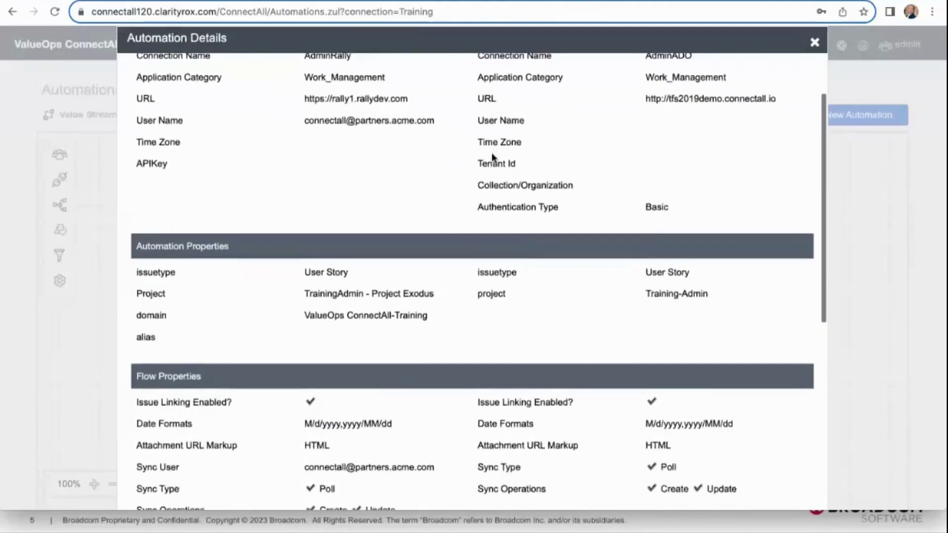
scroll(492, 155, down, 6)
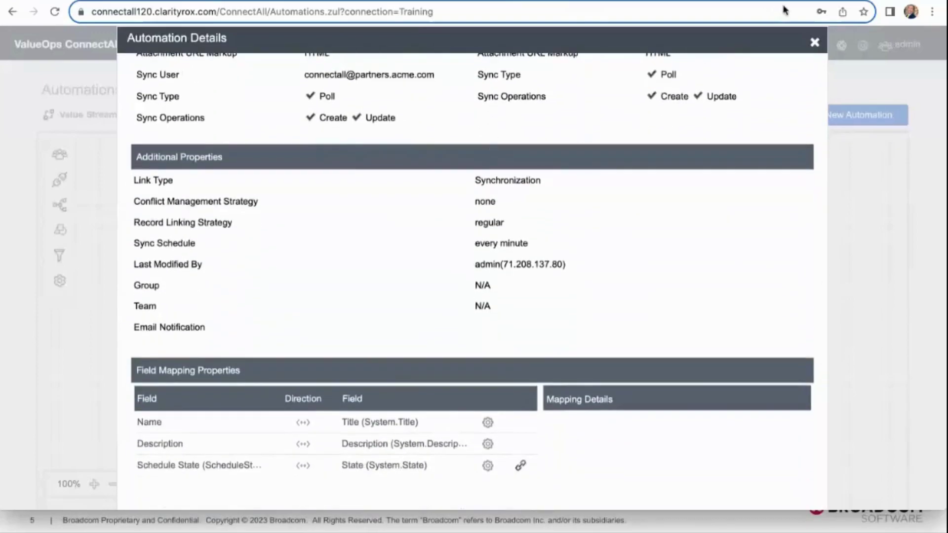
click(815, 43)
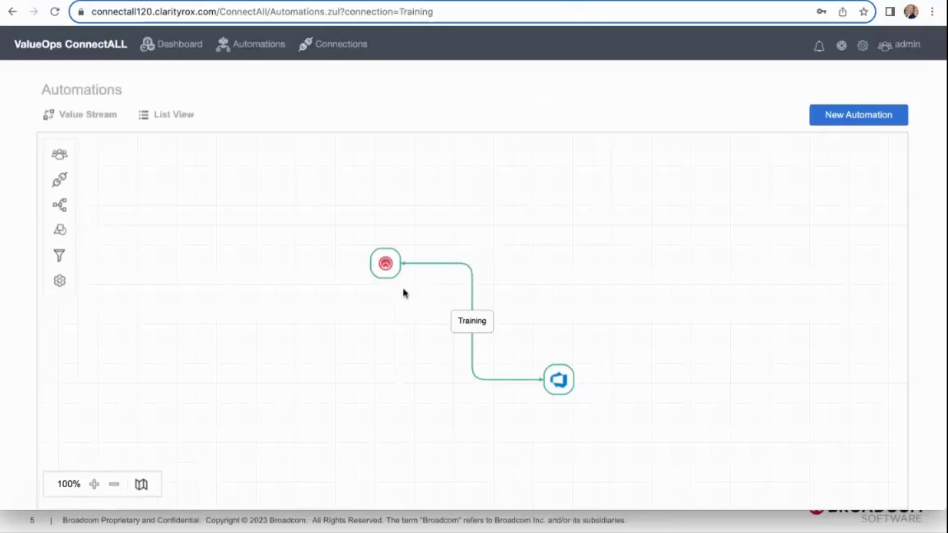
Draw a second synchronization link from Rally to Azure DevOps, routed apart from the Training link, and name it Training2.
drag(387, 279, 517, 384)
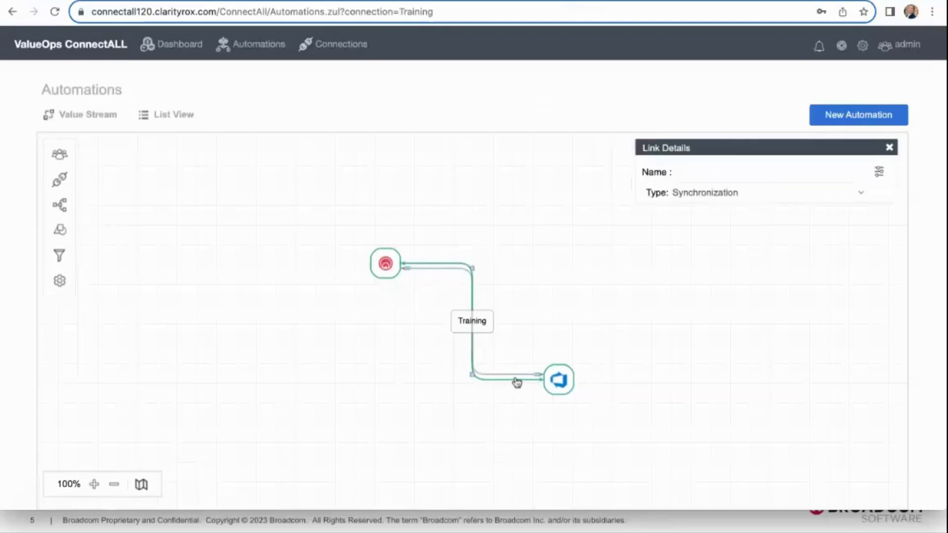
drag(472, 269, 420, 272)
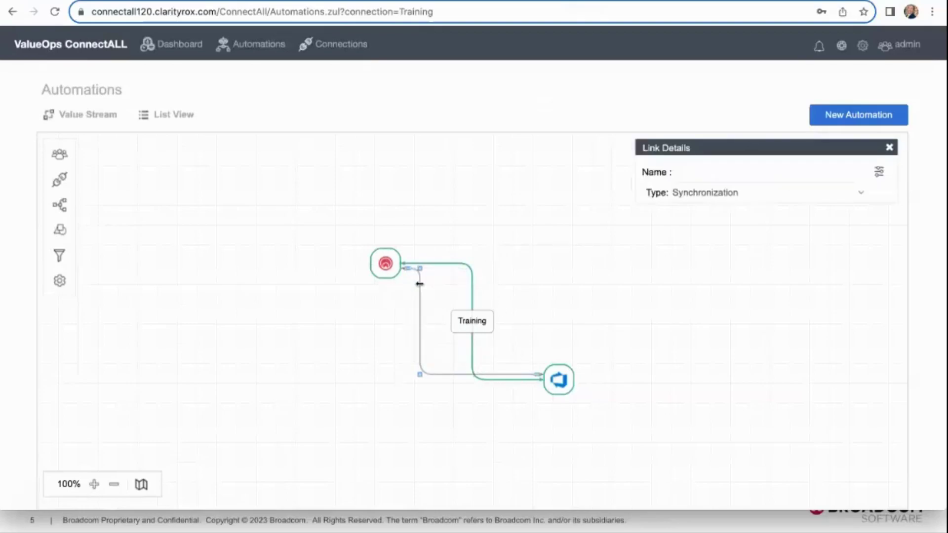
click(701, 180)
text(Tre)
text(ining2)
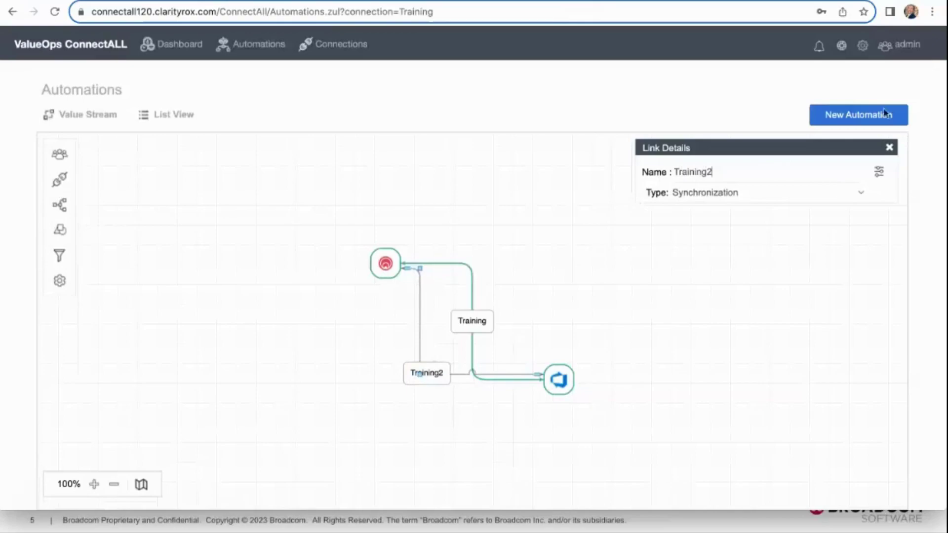
drag(537, 377, 540, 393)
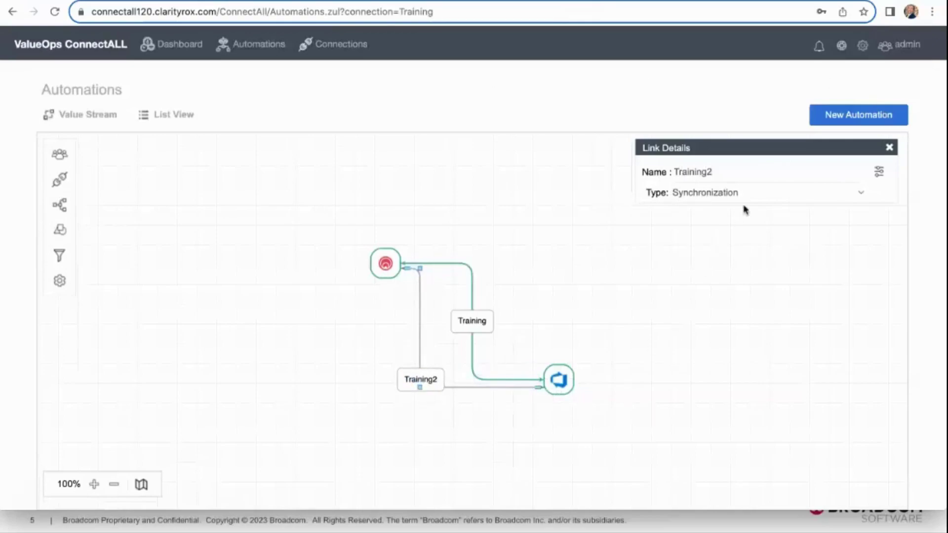